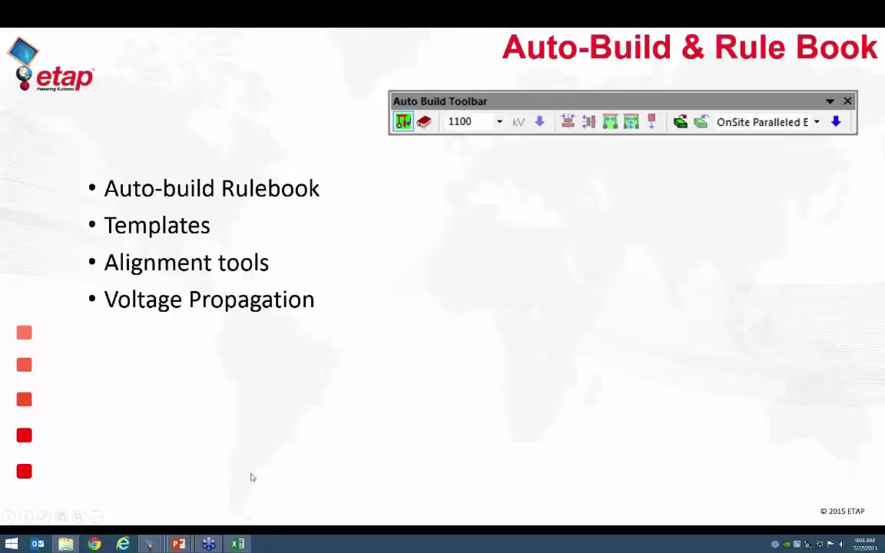
Switch from the PowerPoint slide to ETAP's OLV1 one-line diagram window
{"action": "mouse_move", "coordinate": [152, 542]}
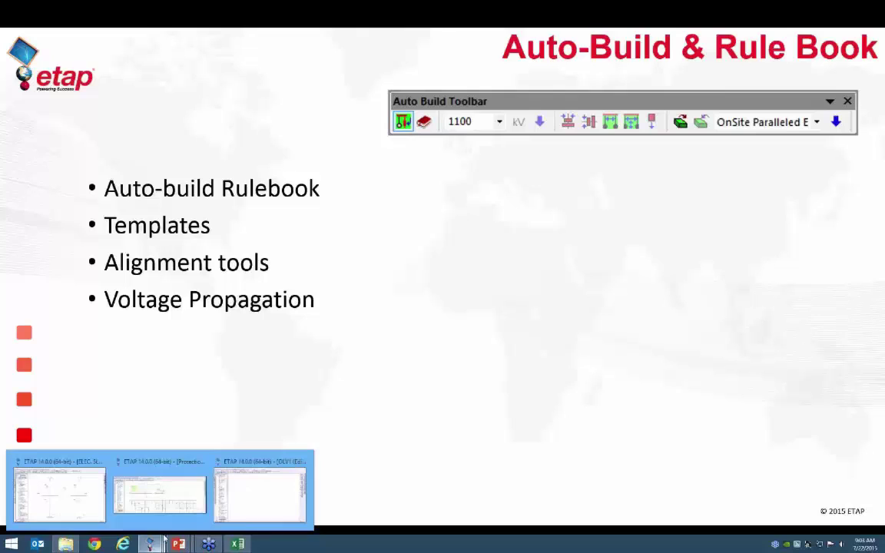
Place power grid U1, Bus1 and transformer T1 in a column, connecting each to the next
{"action": "left_click", "coordinate": [281, 509]}
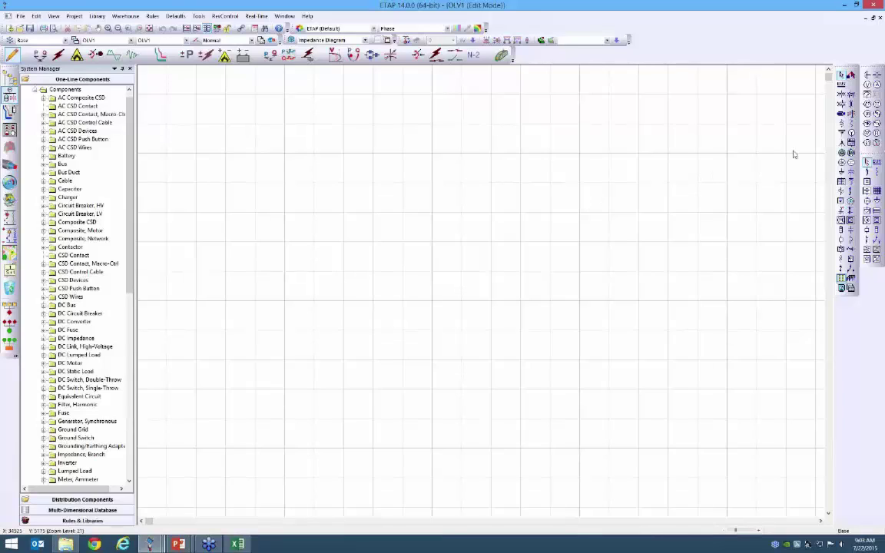
{"action": "left_click", "coordinate": [841, 133]}
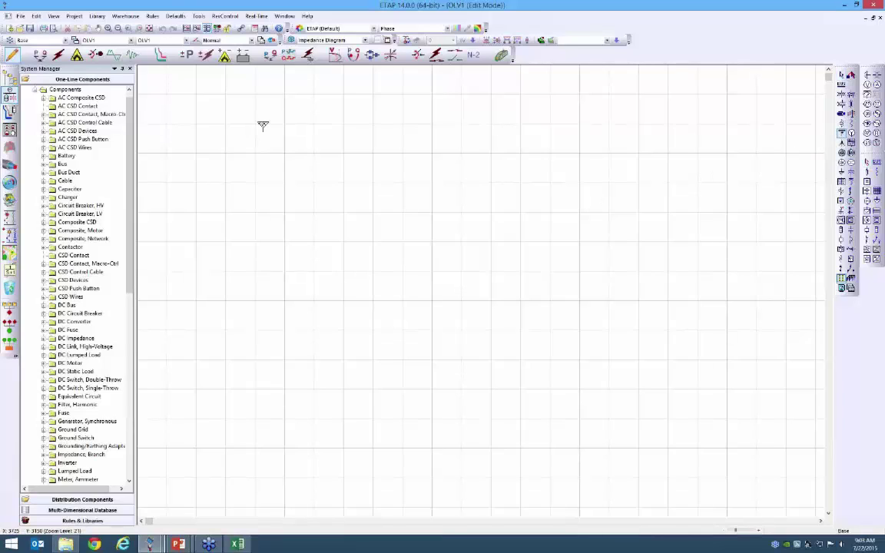
{"action": "left_click", "coordinate": [314, 117]}
{"action": "left_click", "coordinate": [841, 84]}
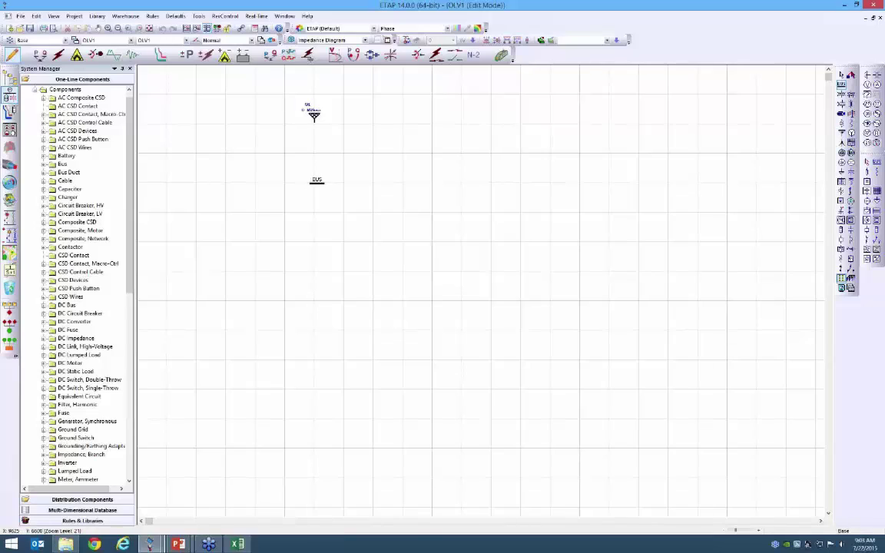
{"action": "left_click", "coordinate": [317, 181]}
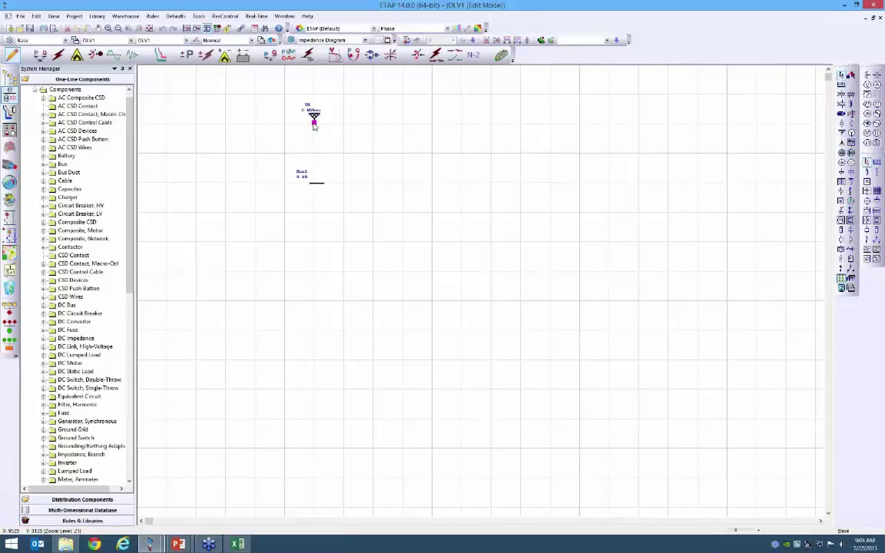
{"action": "left_click_drag", "start_coordinate": [313, 124], "coordinate": [315, 187]}
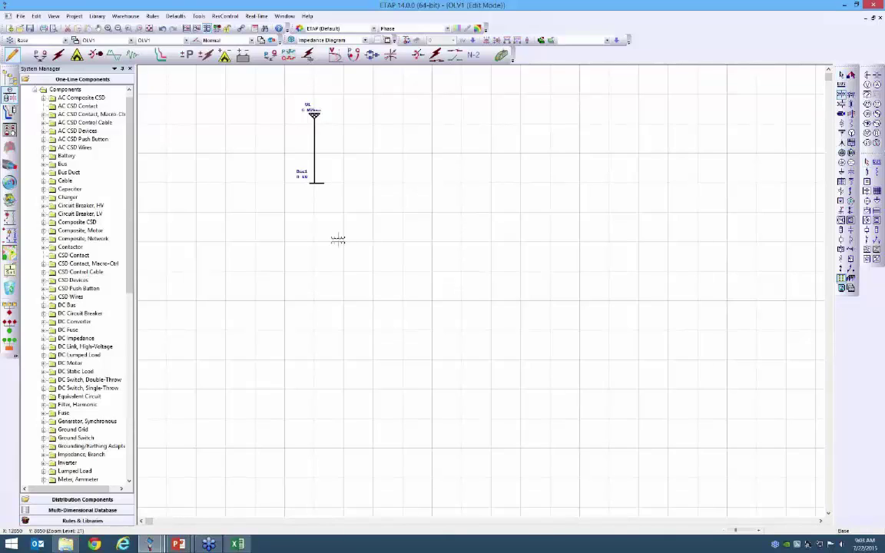
{"action": "left_click", "coordinate": [314, 231]}
{"action": "left_click_drag", "start_coordinate": [313, 188], "coordinate": [314, 227]}
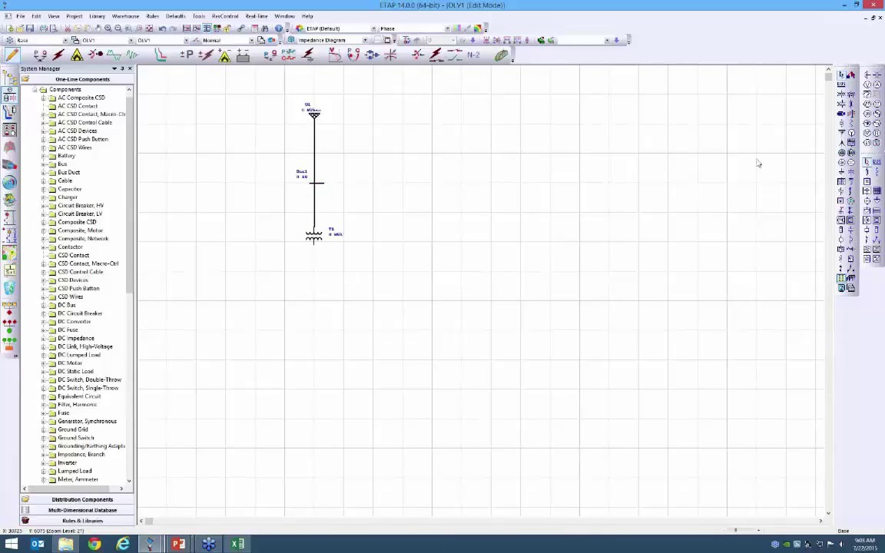
Add Bus2 below T1 and motor Mtr1 below Bus2, connecting both
{"action": "left_click", "coordinate": [841, 83]}
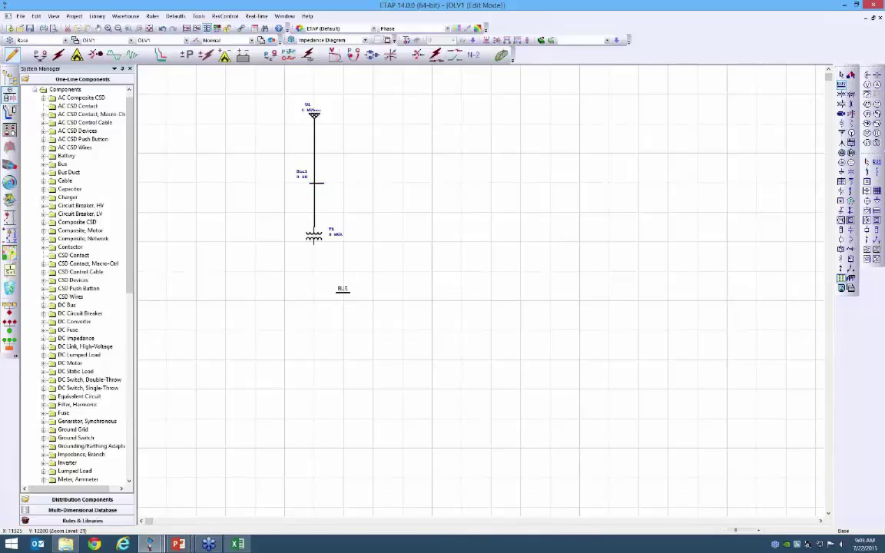
{"action": "left_click", "coordinate": [315, 301]}
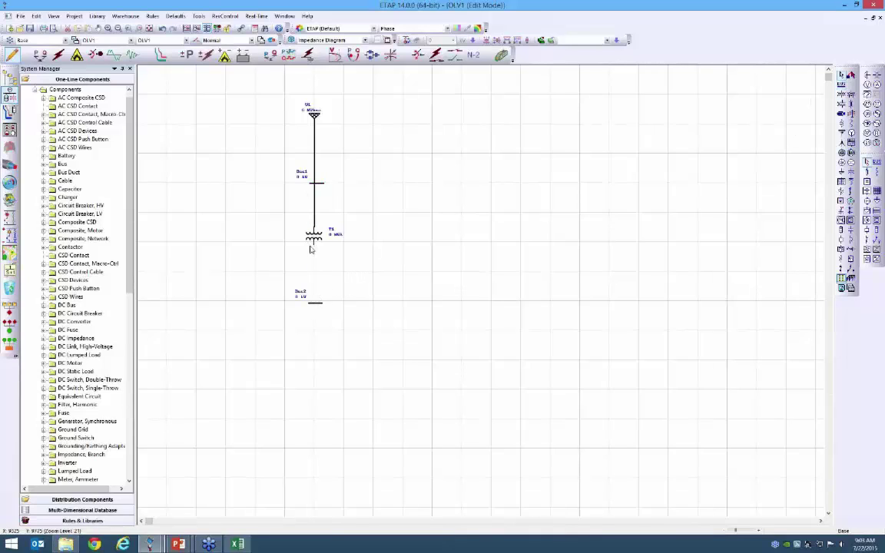
{"action": "left_click_drag", "start_coordinate": [313, 244], "coordinate": [316, 302]}
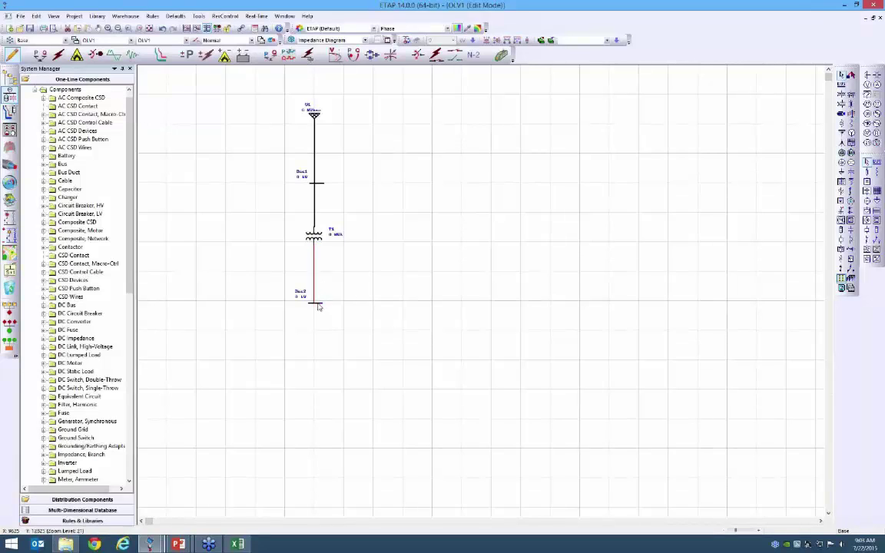
{"action": "left_click", "coordinate": [849, 151]}
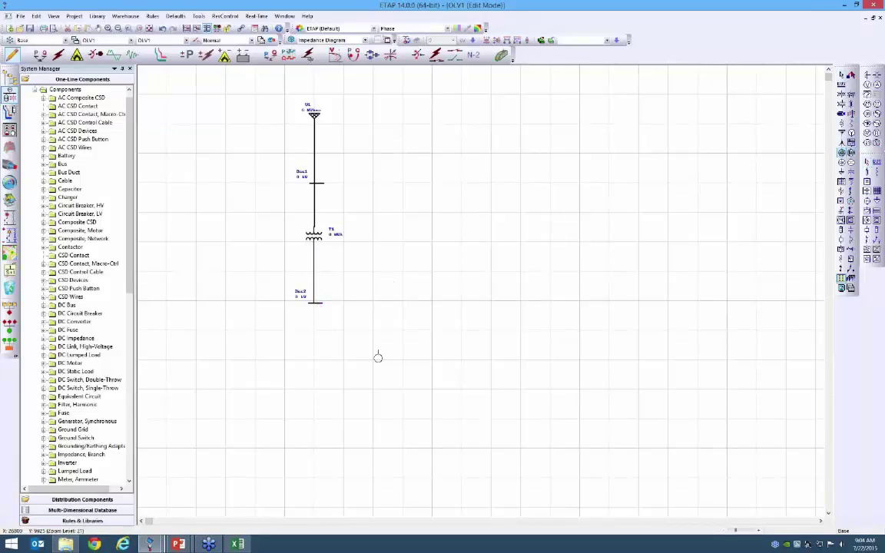
{"action": "left_click", "coordinate": [313, 363]}
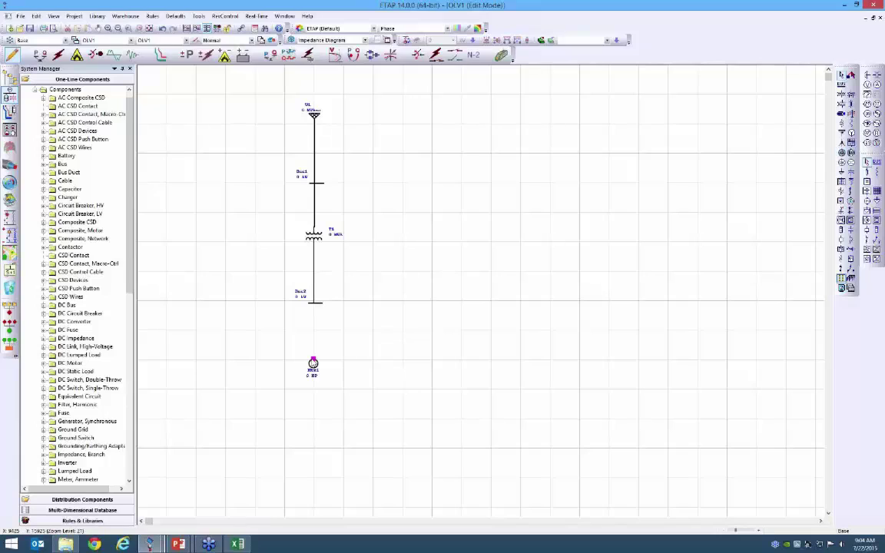
{"action": "left_click_drag", "start_coordinate": [313, 362], "coordinate": [316, 306]}
With Auto Connection on, place power grid U2, Bus3 and Bus4 on the right
{"action": "left_click", "coordinate": [852, 74]}
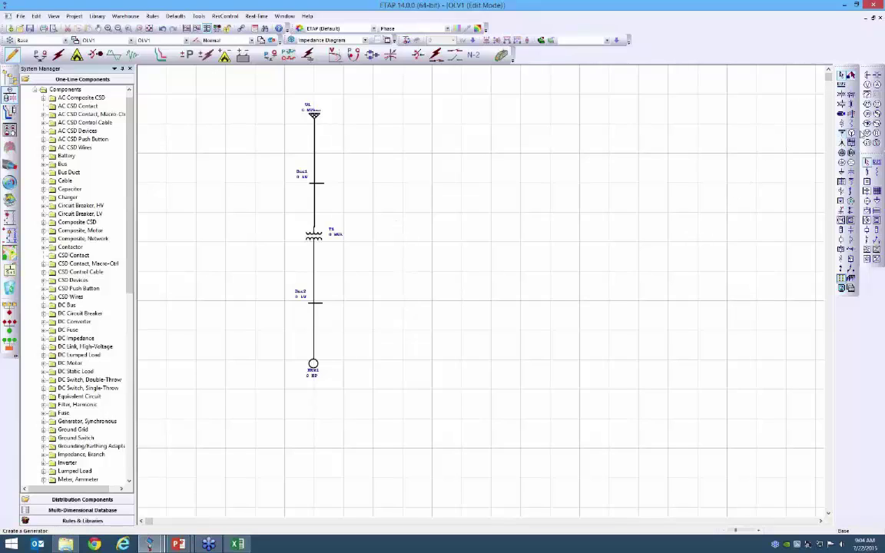
{"action": "left_click", "coordinate": [842, 133]}
{"action": "left_click", "coordinate": [502, 116]}
{"action": "left_click_drag", "start_coordinate": [502, 121], "coordinate": [657, 154]}
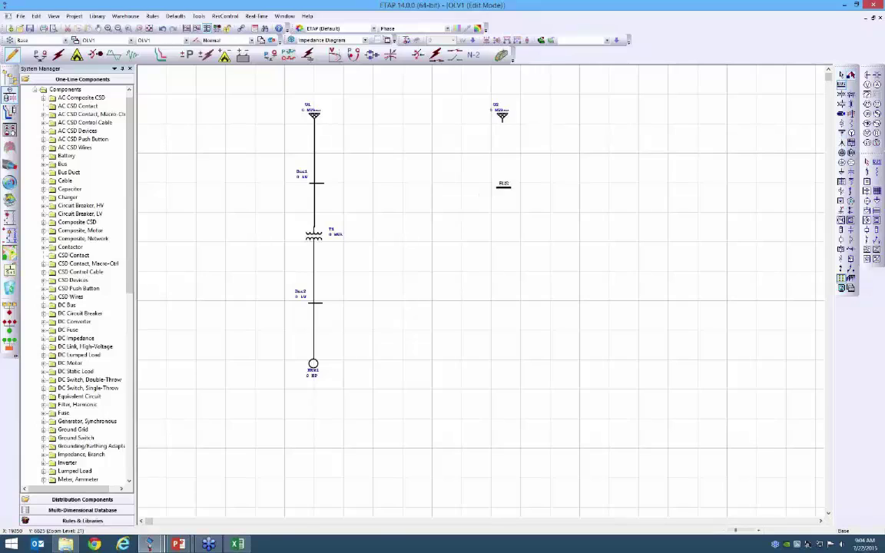
{"action": "left_click", "coordinate": [502, 187]}
{"action": "left_click", "coordinate": [507, 295]}
Insert transformer T2 between Bus3 and Bus4, connecting both sides
{"action": "left_click", "coordinate": [842, 99]}
{"action": "left_click", "coordinate": [504, 243]}
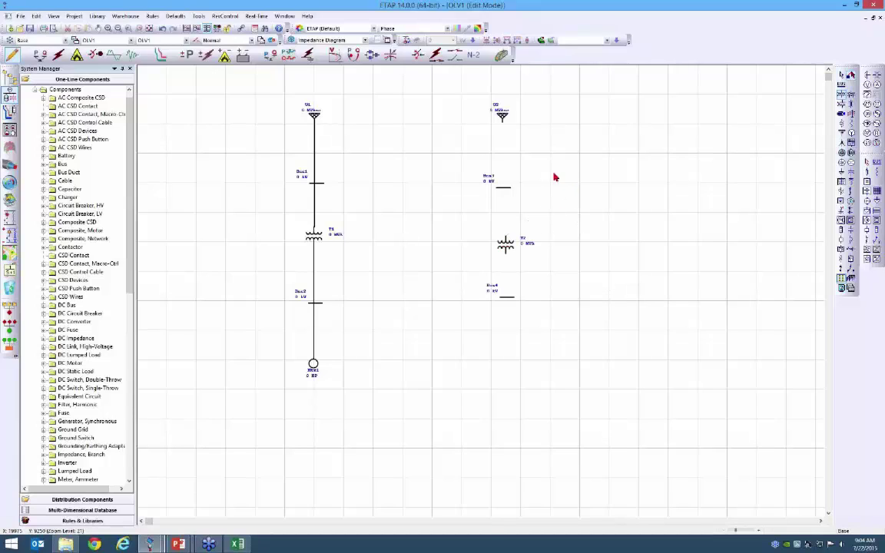
{"action": "left_click_drag", "start_coordinate": [506, 235], "coordinate": [504, 192]}
{"action": "left_click_drag", "start_coordinate": [505, 252], "coordinate": [507, 297]}
{"action": "left_click", "coordinate": [670, 211]}
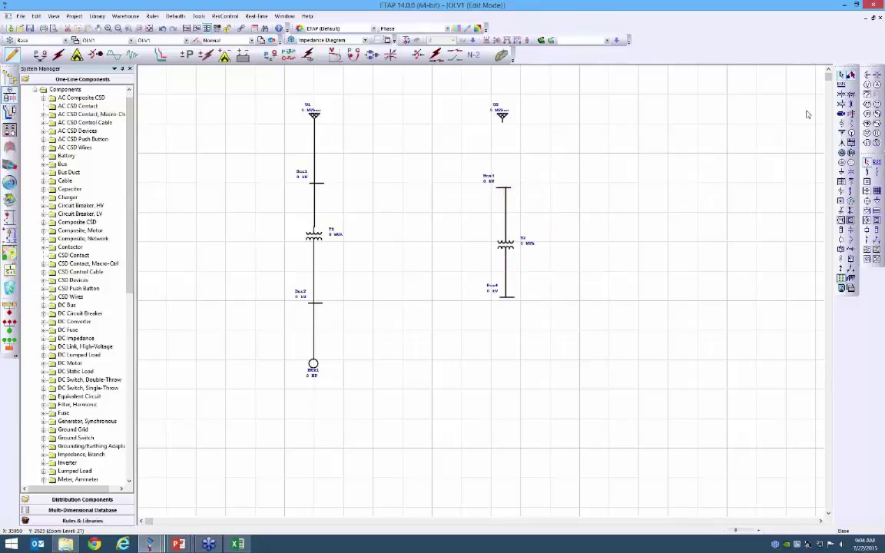
Hang four motors from a lengthened Bus4, then connect U2 down to Bus3
{"action": "left_click", "coordinate": [505, 348]}
{"action": "left_click_drag", "start_coordinate": [505, 342], "coordinate": [509, 298]}
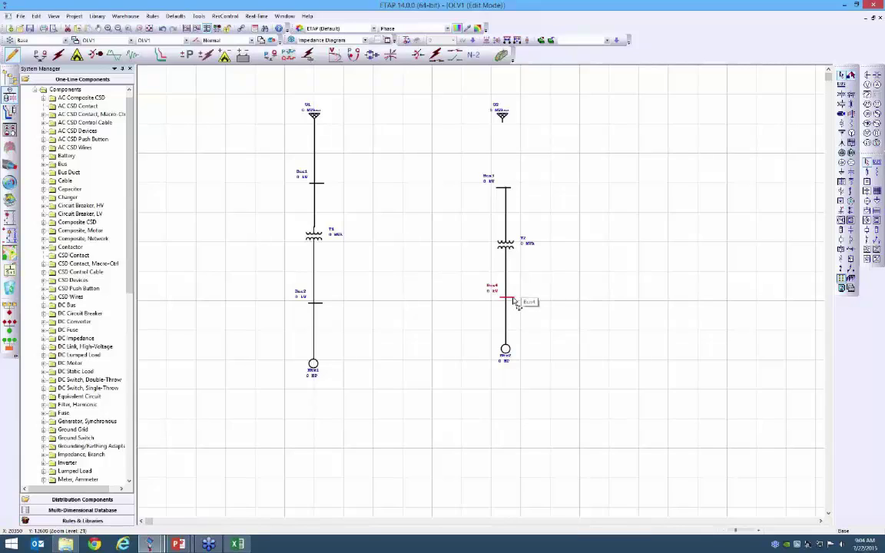
{"action": "left_click_drag", "start_coordinate": [515, 300], "coordinate": [636, 299]}
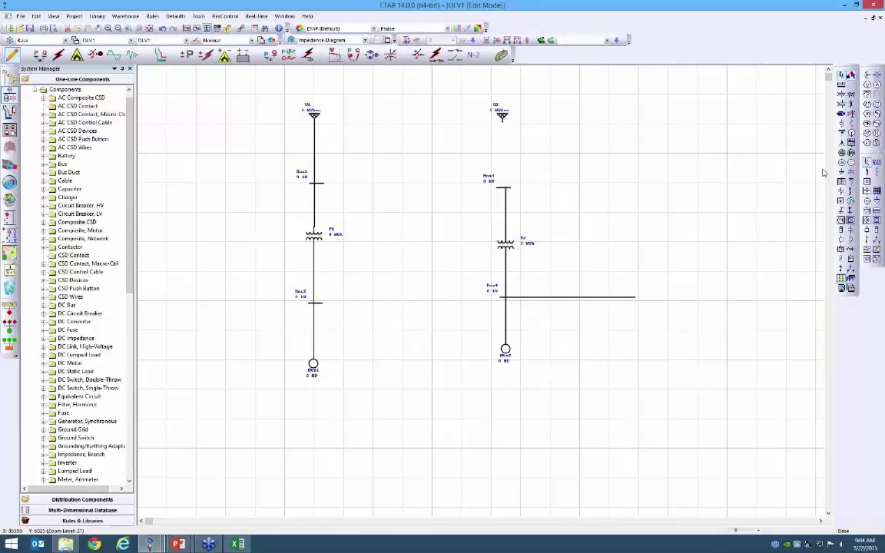
{"action": "left_click", "coordinate": [544, 351]}
{"action": "left_click_drag", "start_coordinate": [543, 344], "coordinate": [580, 347]}
{"action": "left_click", "coordinate": [581, 310]}
{"action": "left_click_drag", "start_coordinate": [612, 302], "coordinate": [613, 346]}
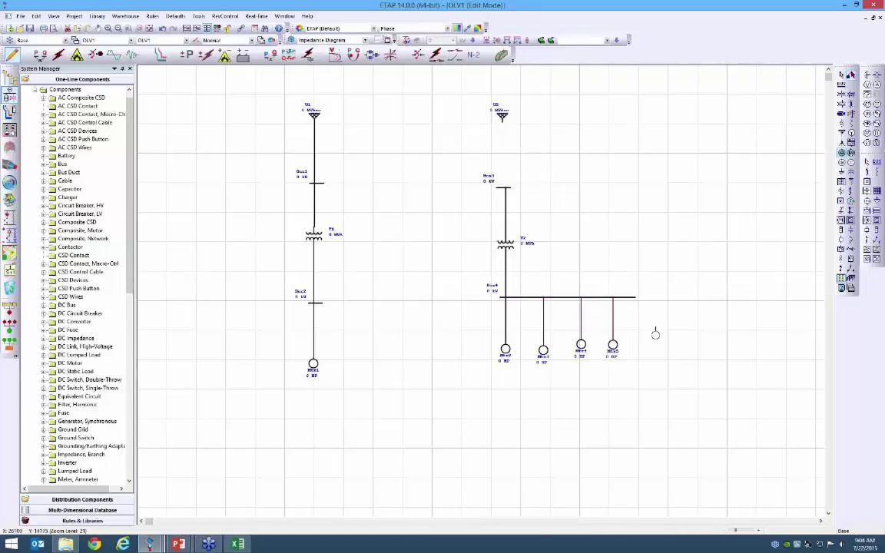
{"action": "key", "text": "Escape"}
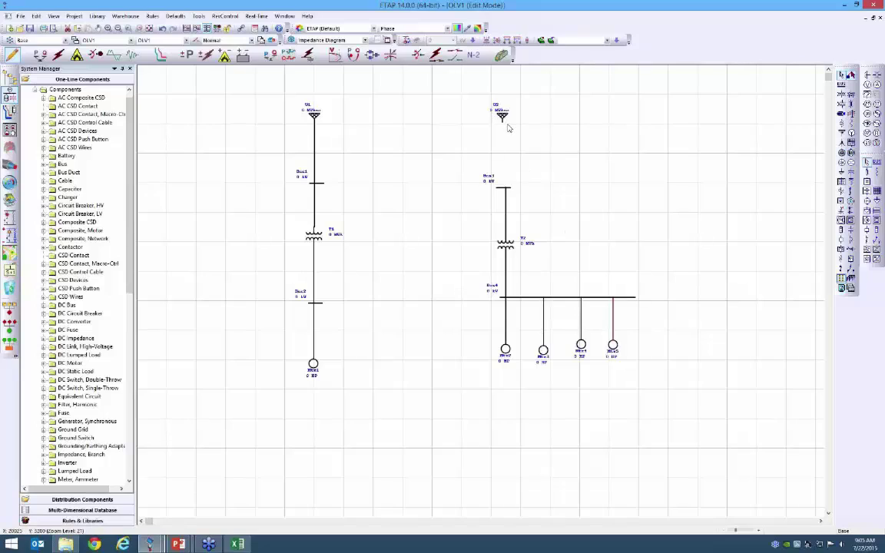
{"action": "left_click_drag", "start_coordinate": [502, 121], "coordinate": [504, 186]}
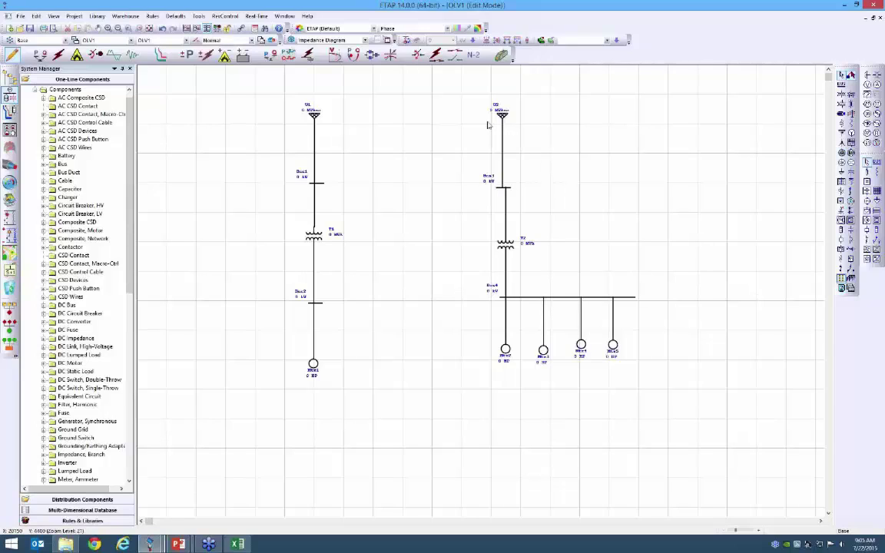
Box-select and delete the right-hand network, then the left-hand network
{"action": "left_click_drag", "start_coordinate": [407, 83], "coordinate": [624, 372]}
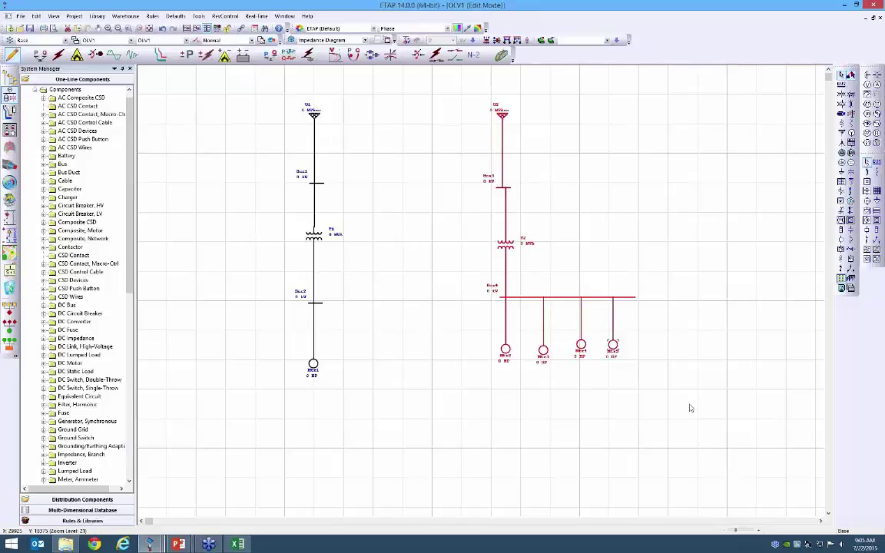
{"action": "key", "text": "Delete"}
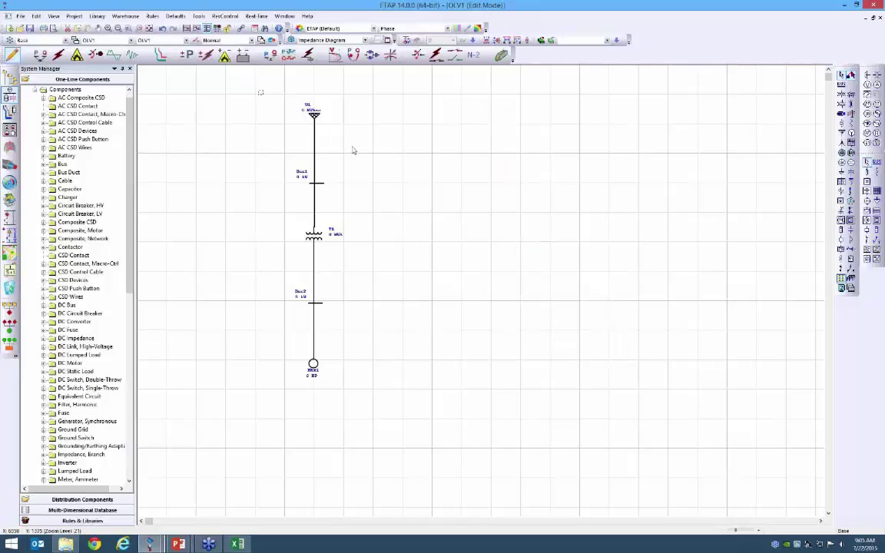
{"action": "left_click_drag", "start_coordinate": [259, 91], "coordinate": [376, 409]}
{"action": "key", "text": "Delete"}
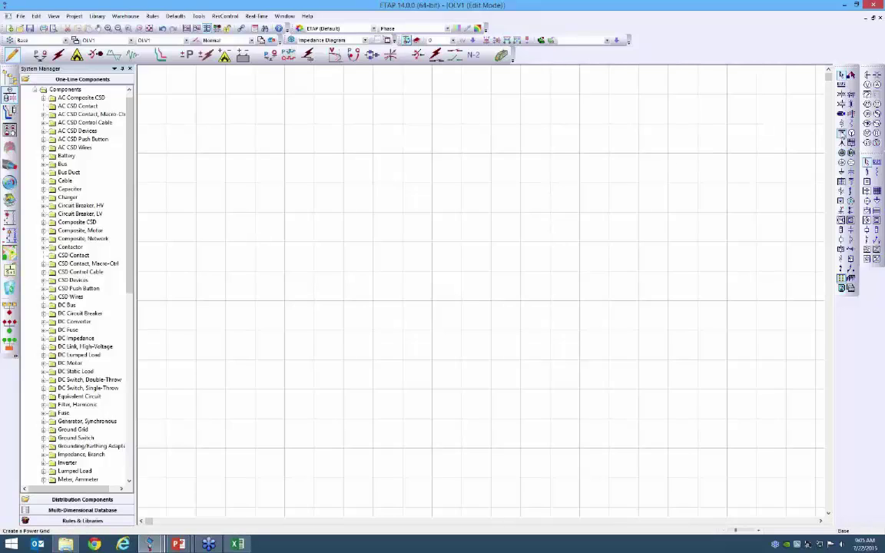
Build a vertical chain of power grid, Bus3, breaker CB4, transformer T1, Cable1 and a bus
{"action": "left_click", "coordinate": [842, 133]}
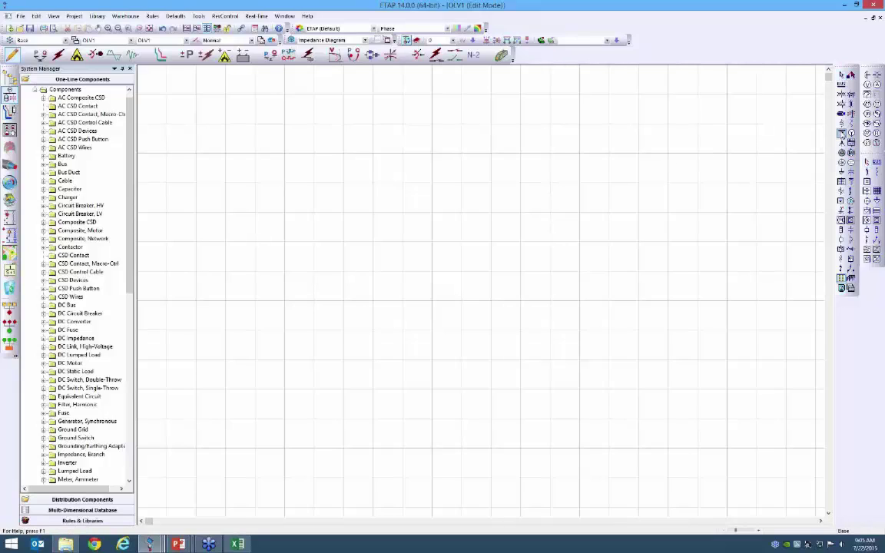
{"action": "left_click", "coordinate": [404, 119]}
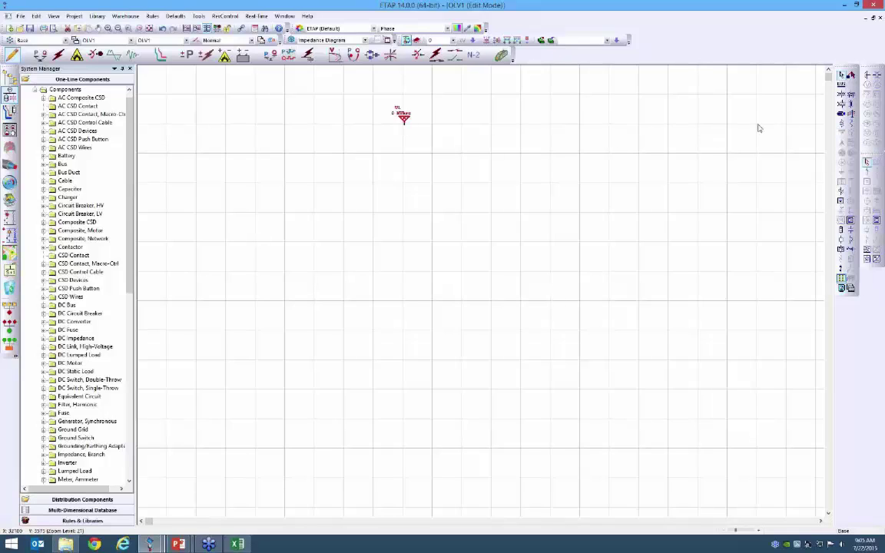
{"action": "left_click", "coordinate": [842, 85]}
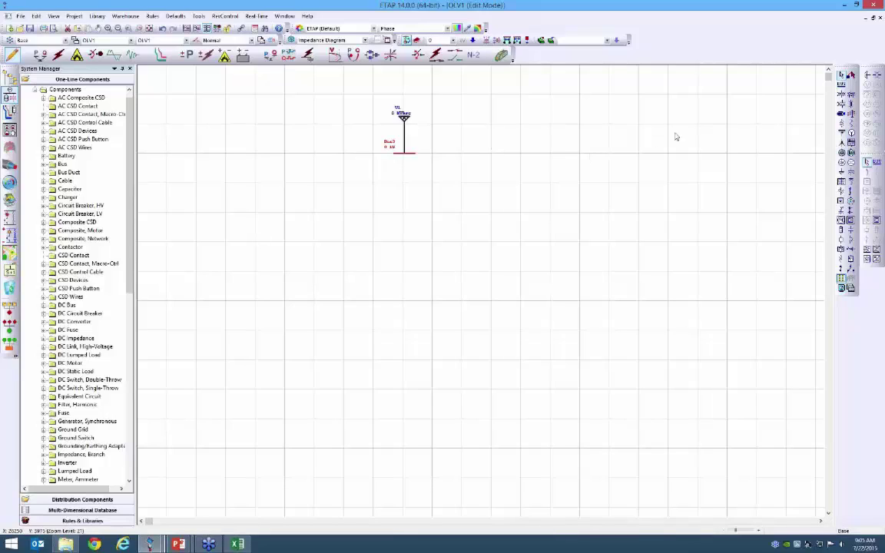
{"action": "left_click", "coordinate": [841, 244]}
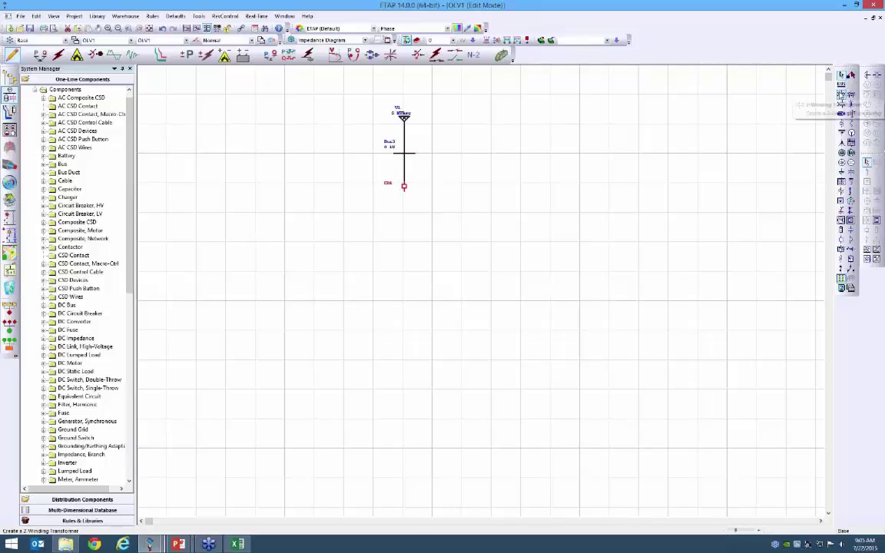
{"action": "left_click", "coordinate": [841, 104]}
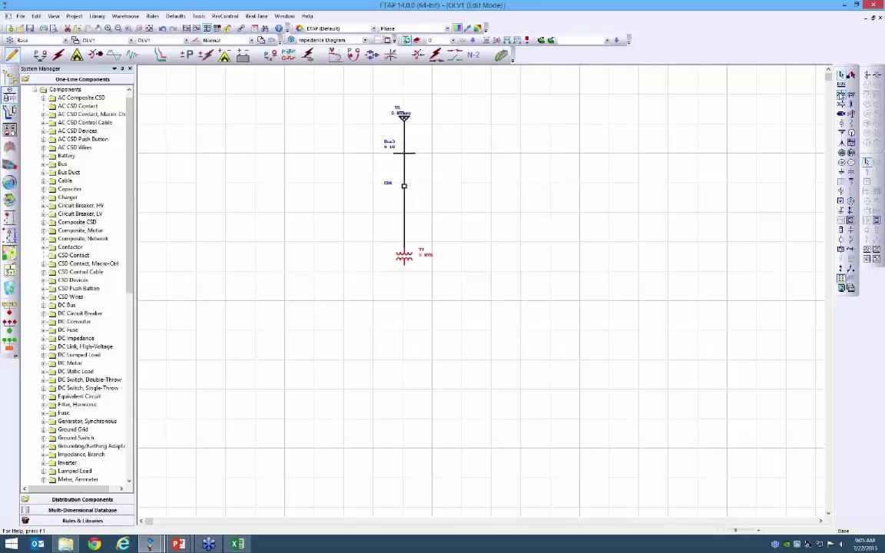
{"action": "left_click", "coordinate": [842, 98]}
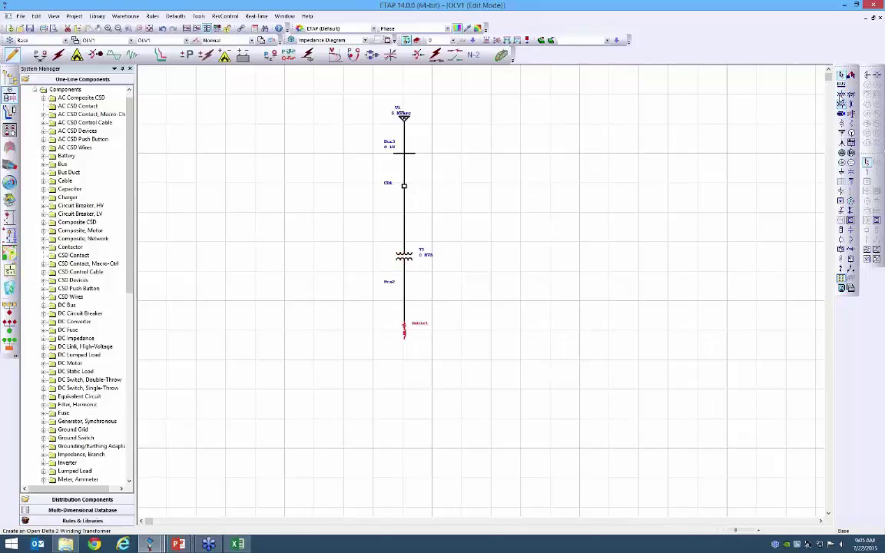
{"action": "left_click", "coordinate": [841, 88]}
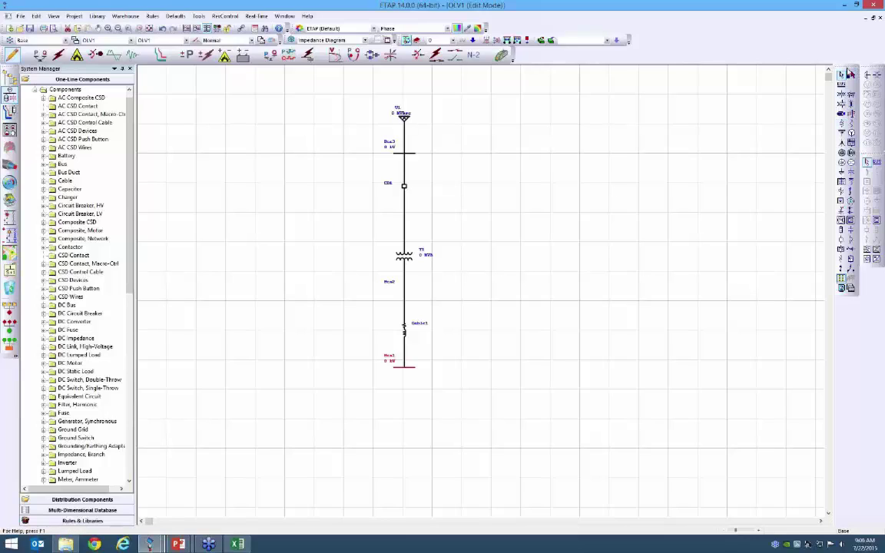
{"action": "left_click_drag", "start_coordinate": [848, 67], "coordinate": [729, 97]}
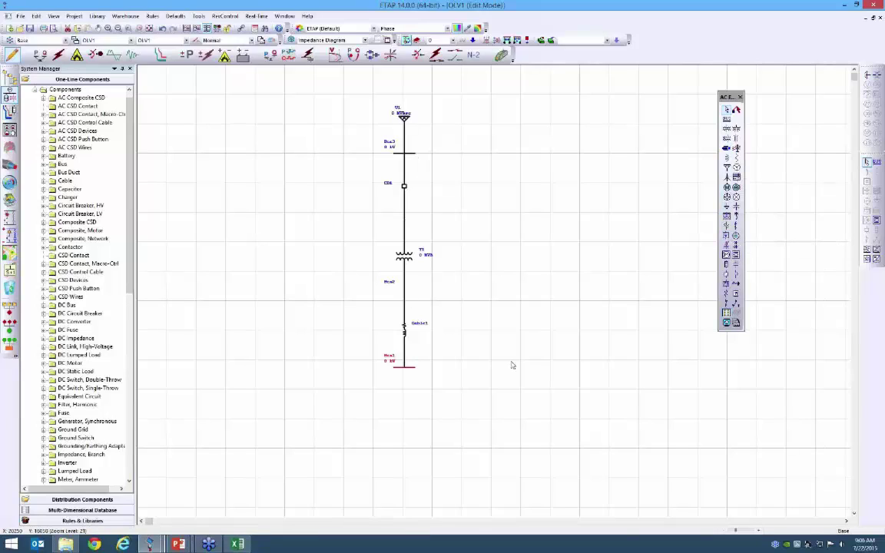
With the AC Elements toolbar floating, add a current transformer and relay below the bottom bus
{"action": "double_click", "coordinate": [725, 95]}
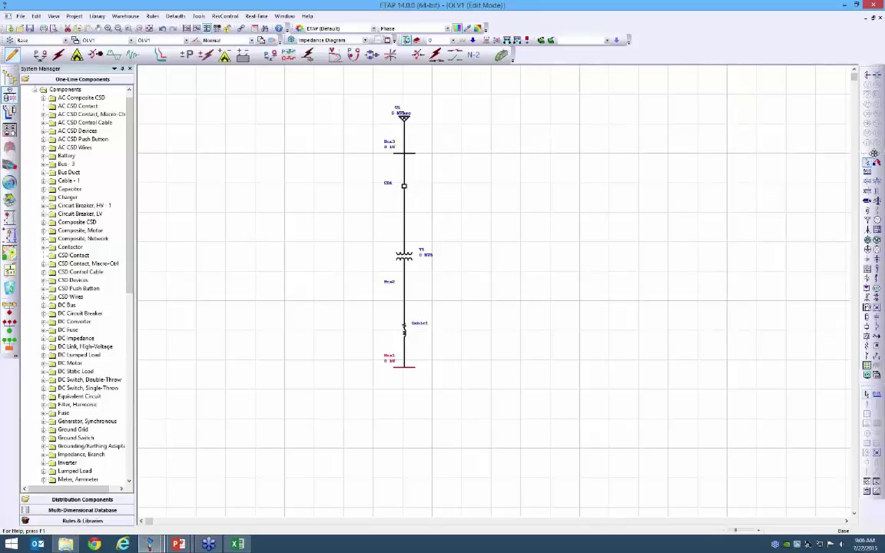
{"action": "left_click_drag", "start_coordinate": [870, 159], "coordinate": [848, 71]}
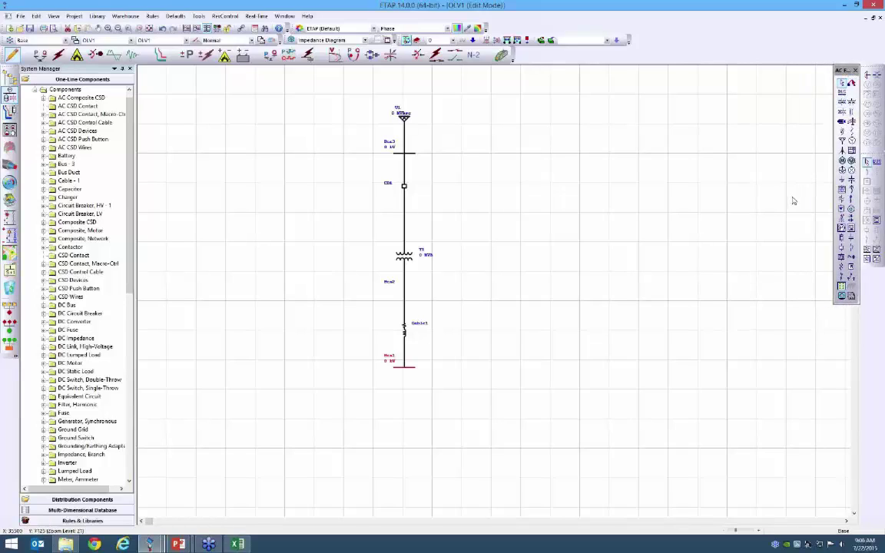
{"action": "left_click", "coordinate": [868, 79]}
{"action": "left_click", "coordinate": [404, 400]}
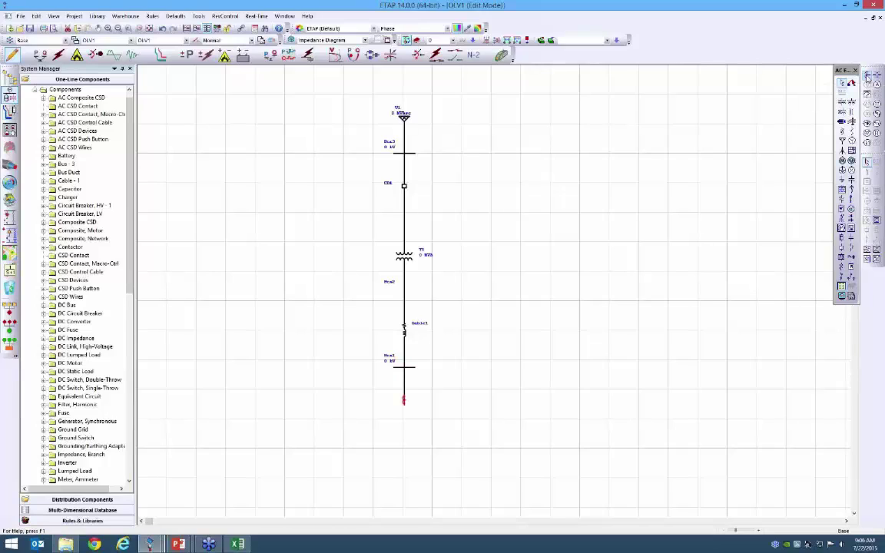
{"action": "left_click", "coordinate": [878, 133]}
Add breaker CB2 and Bus4 below the relay, then select Bus4
{"action": "left_click", "coordinate": [841, 252]}
{"action": "left_click", "coordinate": [403, 465]}
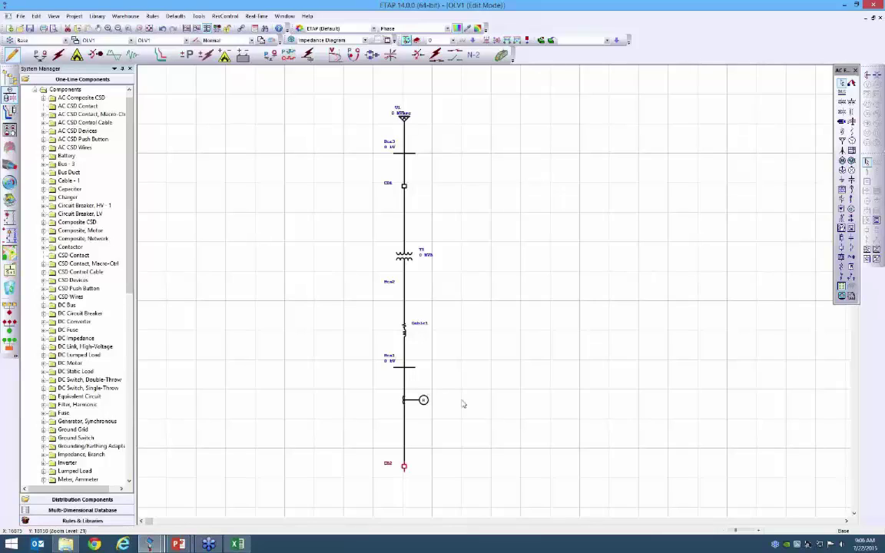
{"action": "left_click", "coordinate": [403, 499]}
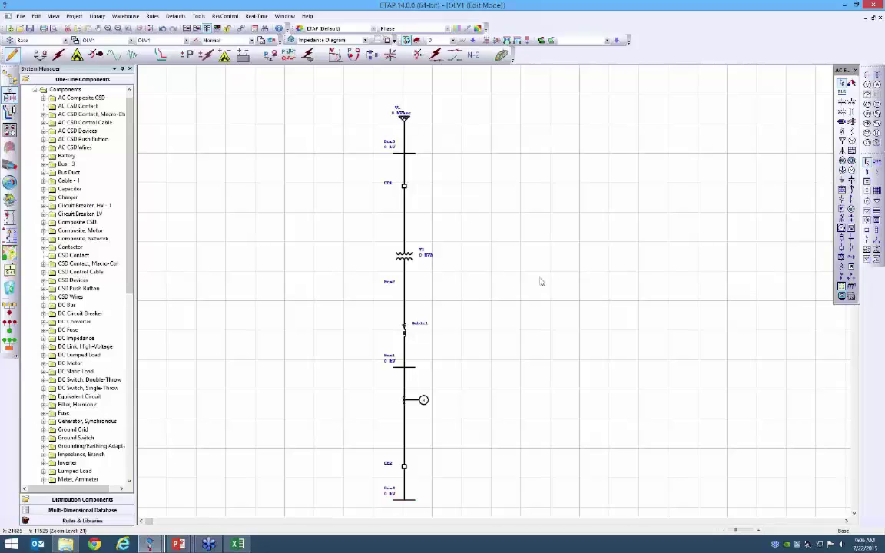
{"action": "scroll", "coordinate": [540, 284], "scroll_direction": "down", "scroll_amount": 5}
{"action": "scroll", "coordinate": [540, 282], "scroll_direction": "down", "scroll_amount": 7}
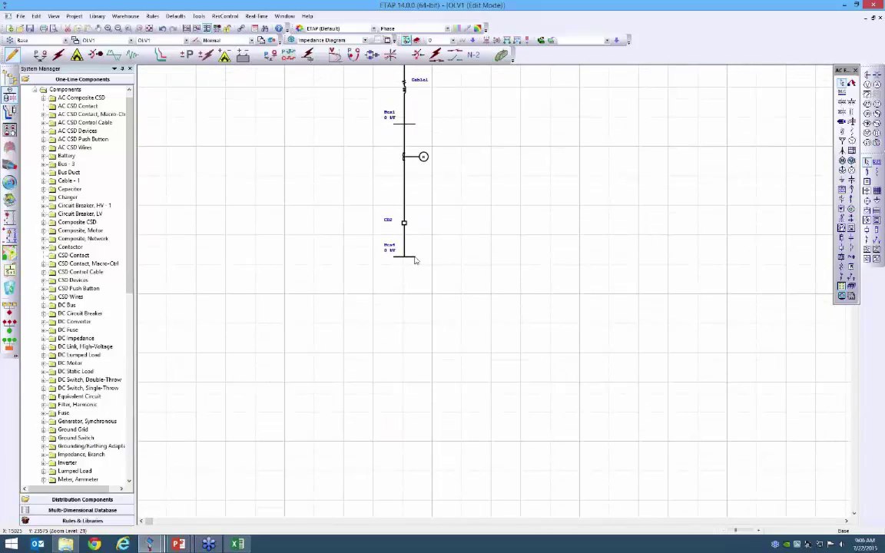
{"action": "left_click", "coordinate": [412, 257]}
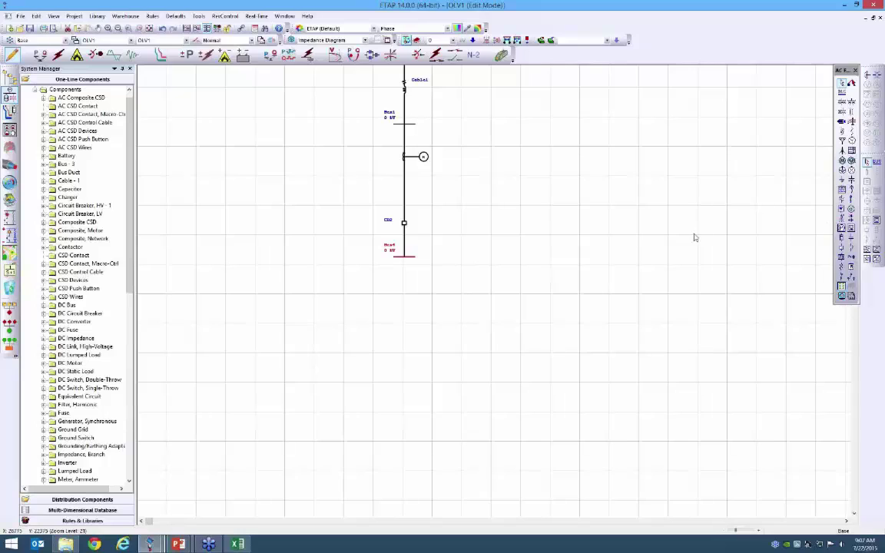
Insert Fuse1 on the Bus4 line and delete the stray Cable2
{"action": "left_click", "coordinate": [842, 123]}
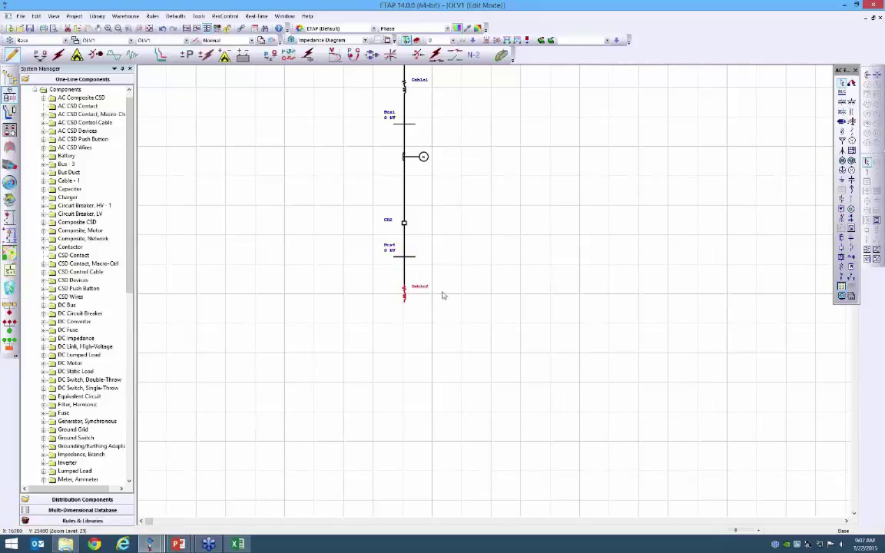
{"action": "left_click_drag", "start_coordinate": [409, 303], "coordinate": [409, 322]}
{"action": "left_click", "coordinate": [482, 276]}
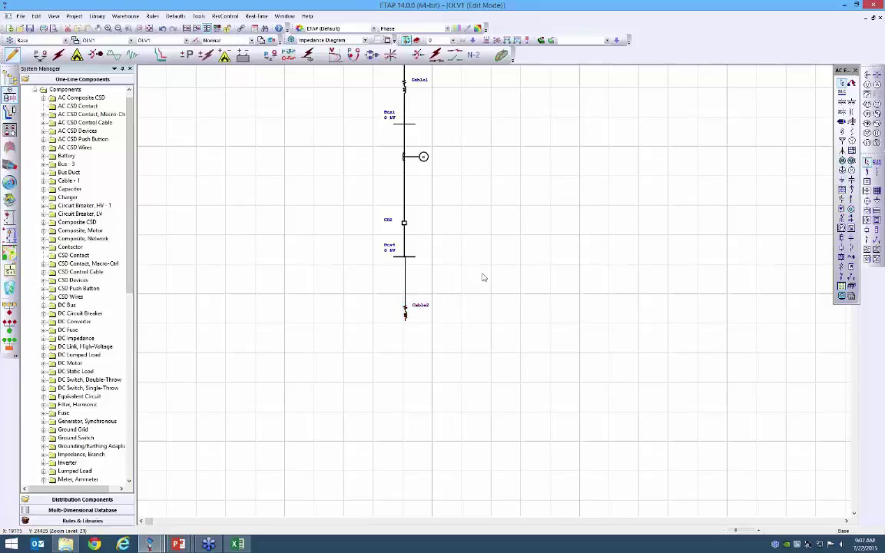
{"action": "left_click", "coordinate": [405, 310]}
{"action": "left_click", "coordinate": [407, 280]}
{"action": "left_click", "coordinate": [407, 280]}
{"action": "left_click", "coordinate": [448, 310]}
{"action": "key", "text": "Delete"}
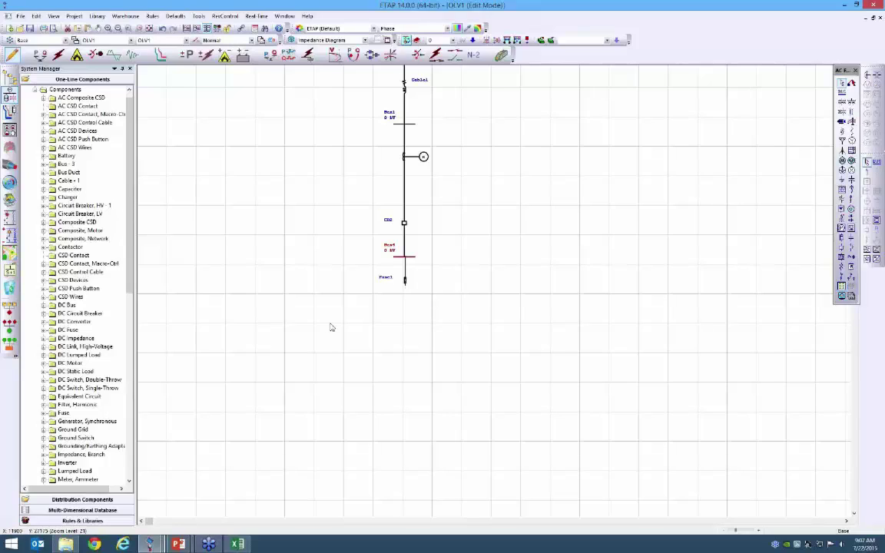
Attach lumped load Lump1 under Fuse1 and insert Cable4 on their connector, removing stray Cable3
{"action": "left_click", "coordinate": [405, 282]}
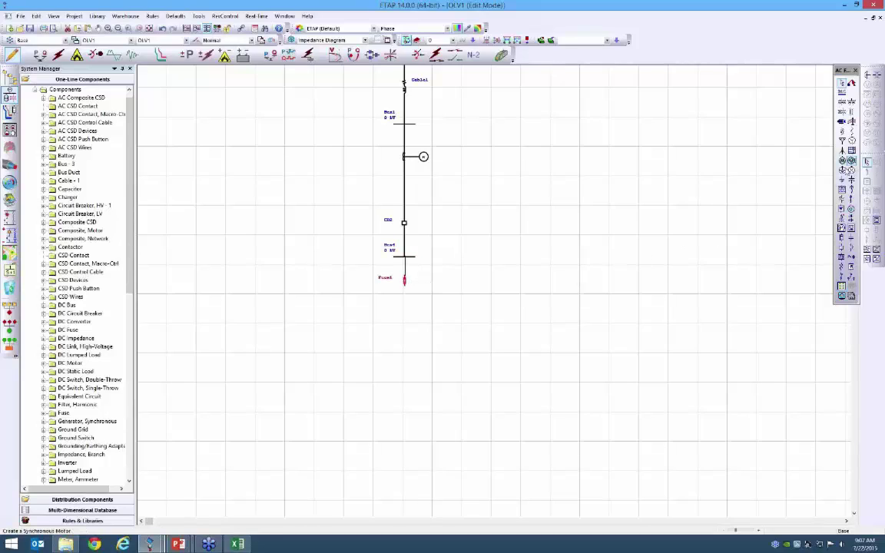
{"action": "left_click", "coordinate": [846, 167]}
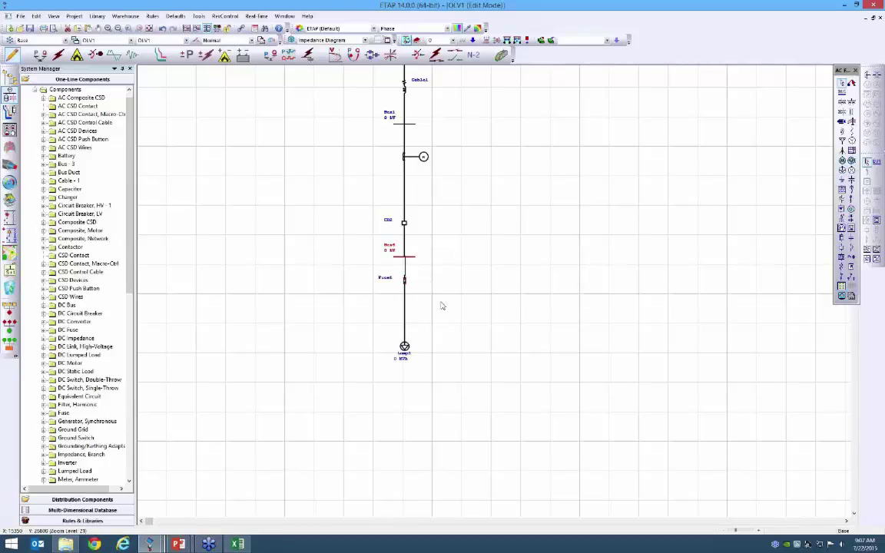
{"action": "left_click", "coordinate": [843, 129]}
{"action": "left_click", "coordinate": [451, 290]}
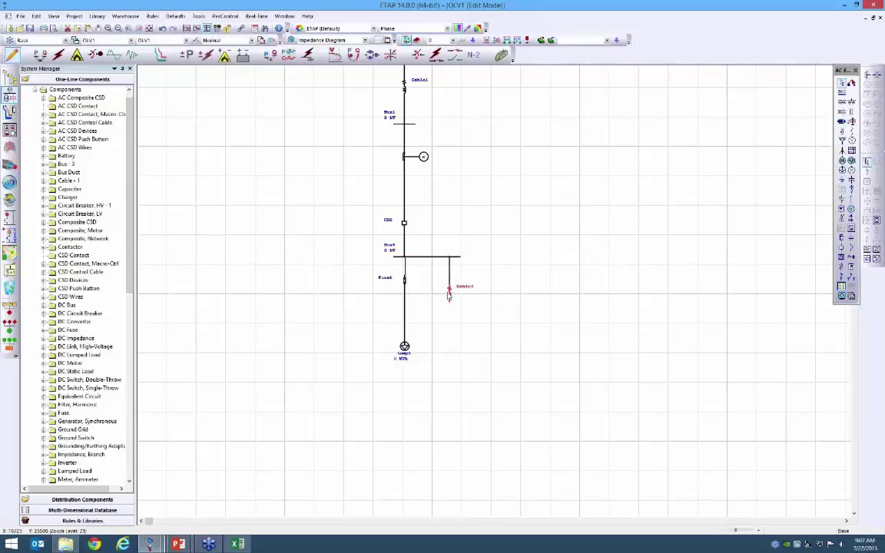
{"action": "key", "text": "Delete"}
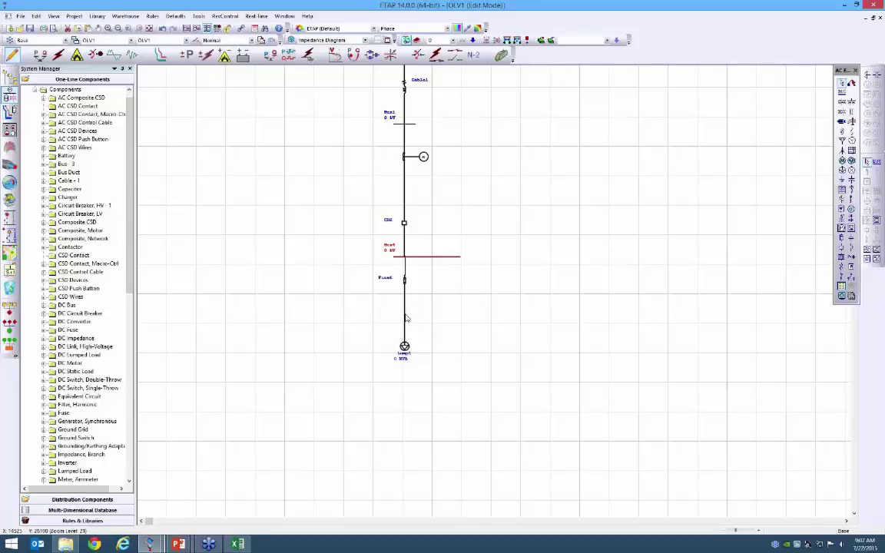
{"action": "left_click", "coordinate": [405, 317]}
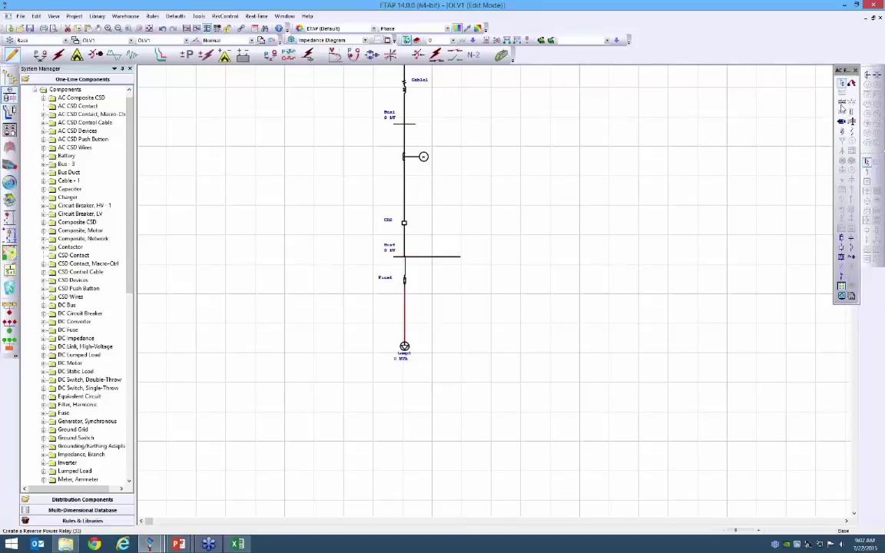
{"action": "left_click", "coordinate": [843, 121]}
{"action": "left_click", "coordinate": [405, 322]}
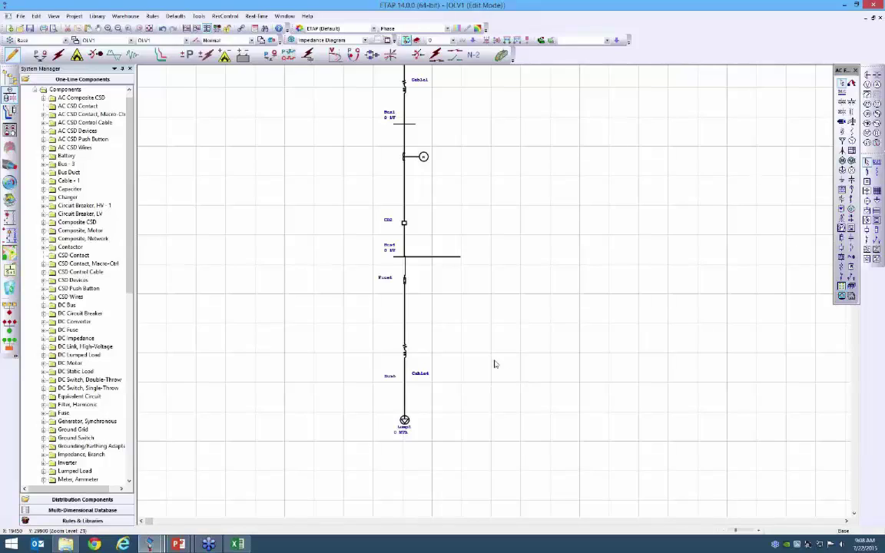
{"action": "scroll", "coordinate": [504, 323], "scroll_direction": "down", "scroll_amount": 1}
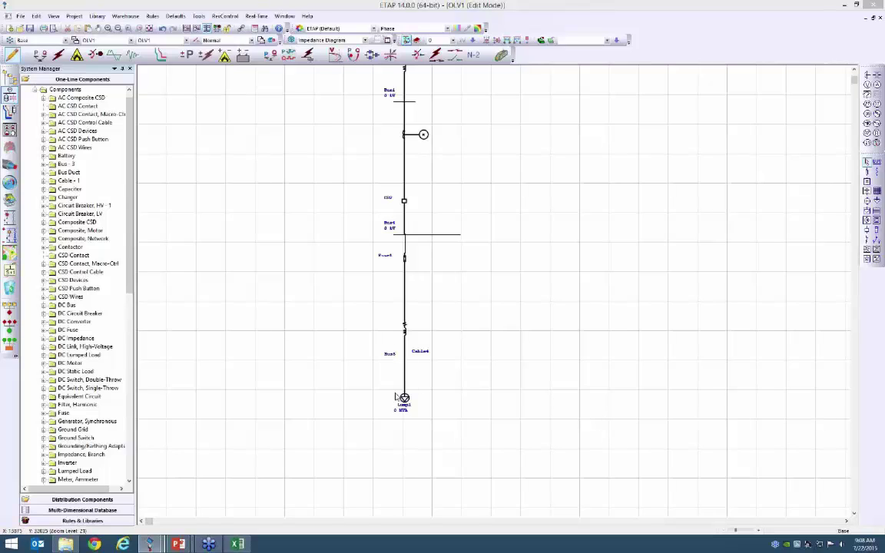
Replace Lump1 with composite network Network1, connected to the bottom bus
{"action": "left_click", "coordinate": [404, 400]}
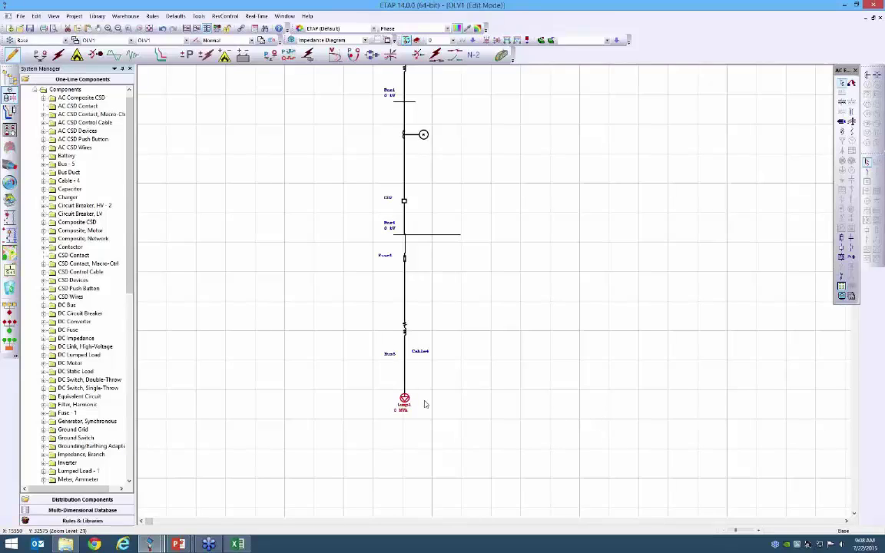
{"action": "key", "text": "Delete"}
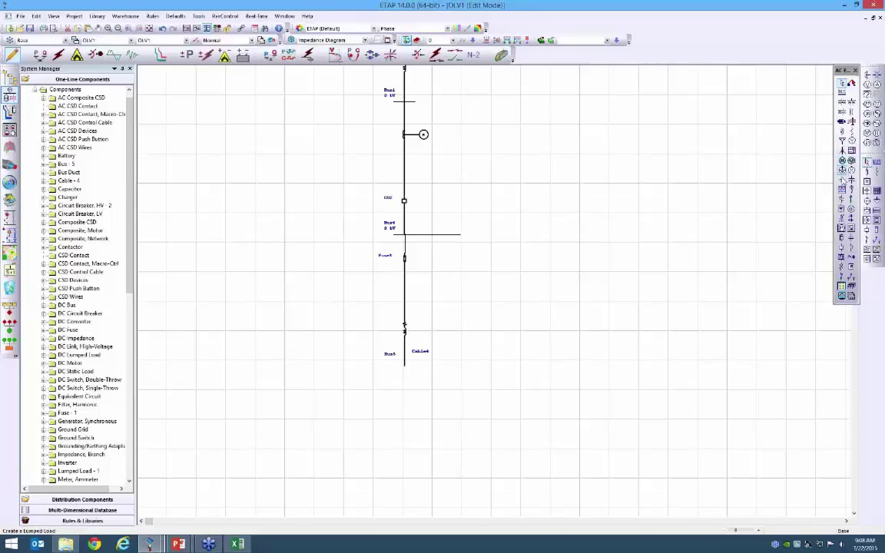
{"action": "left_click", "coordinate": [850, 229]}
{"action": "left_click", "coordinate": [403, 410]}
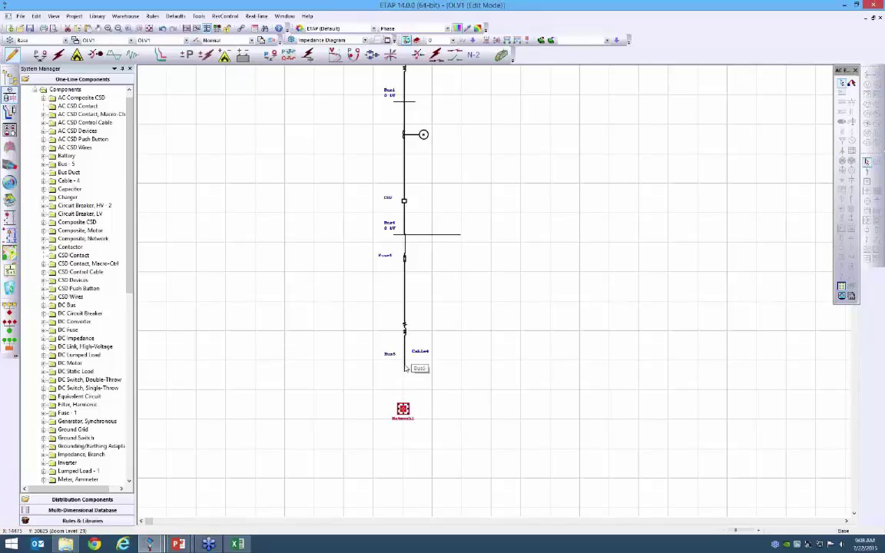
{"action": "mouse_move", "coordinate": [405, 369]}
{"action": "left_mouse_down"}
{"action": "mouse_move", "coordinate": [402, 409]}
{"action": "mouse_move", "coordinate": [405, 372]}
{"action": "left_mouse_up"}
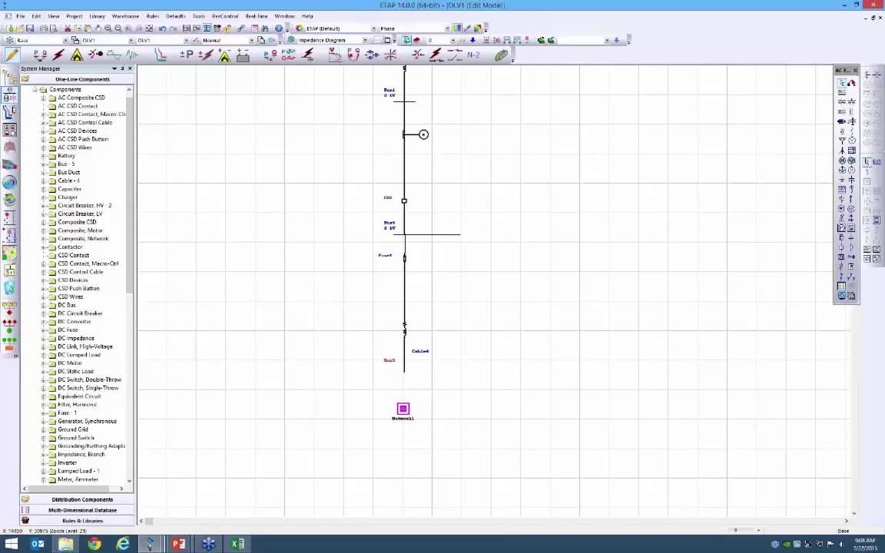
Change Bus5's Bus / Node line style to the second style
{"action": "right_click", "coordinate": [406, 375]}
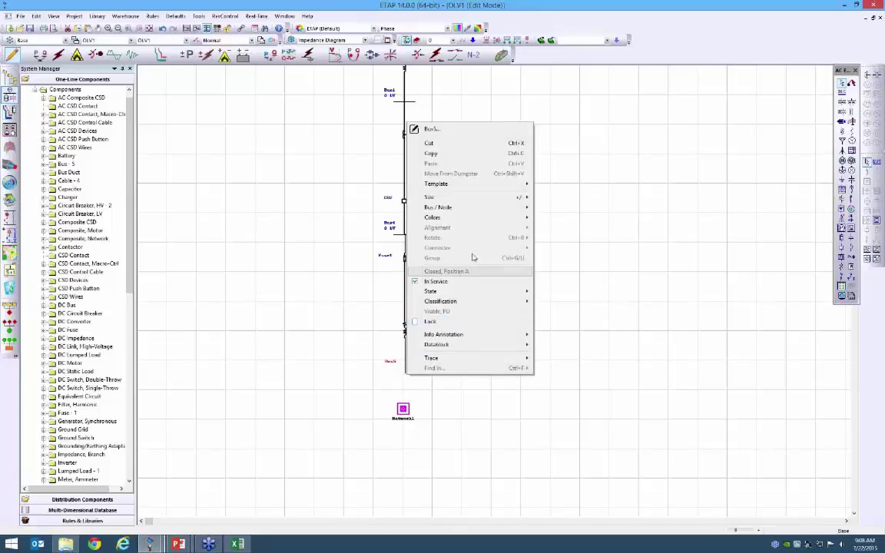
{"action": "mouse_move", "coordinate": [468, 212]}
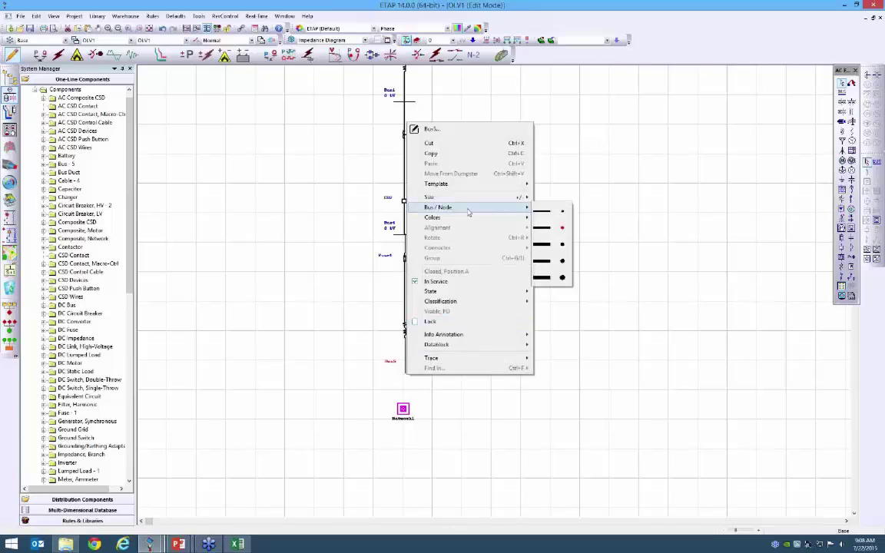
{"action": "left_click", "coordinate": [541, 213]}
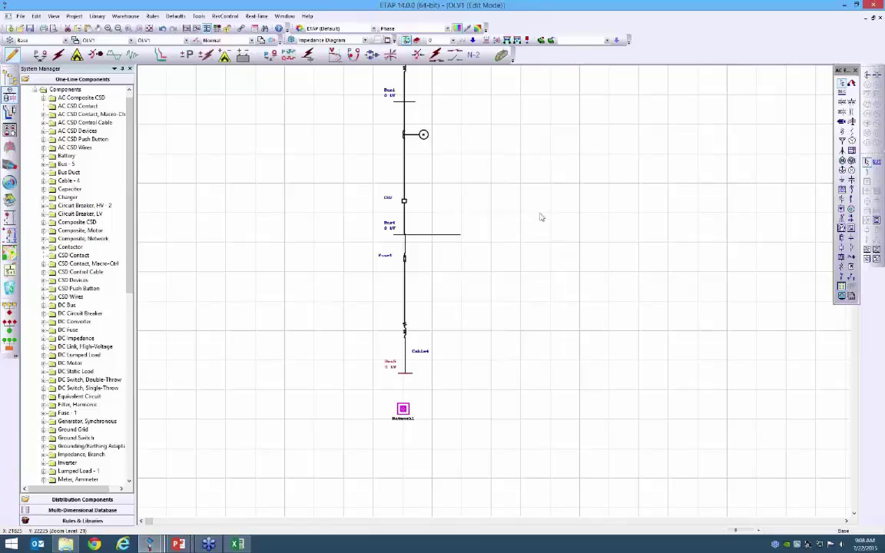
{"action": "right_click", "coordinate": [408, 378]}
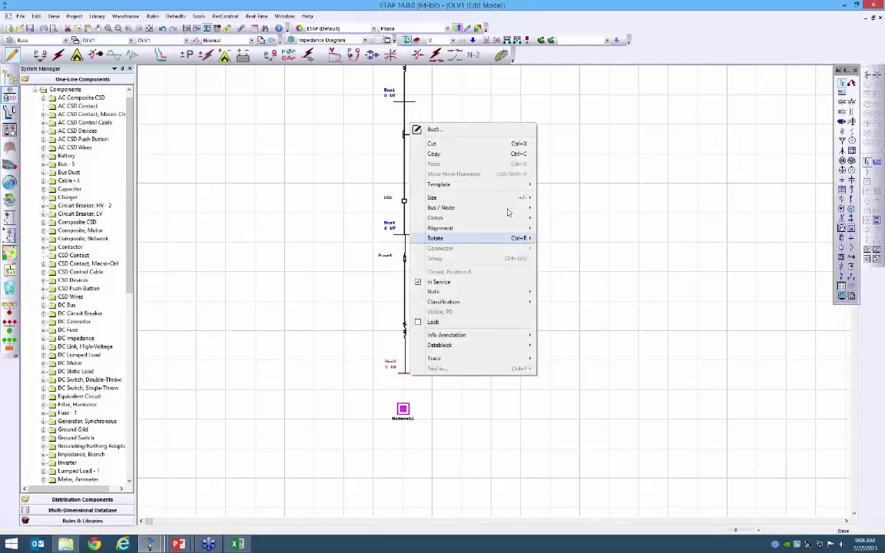
{"action": "mouse_move", "coordinate": [499, 208]}
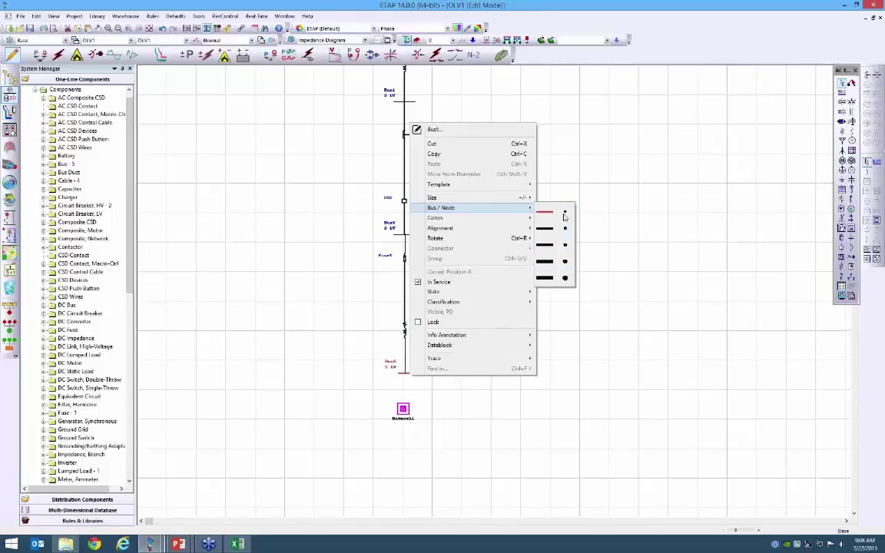
{"action": "left_click", "coordinate": [560, 228]}
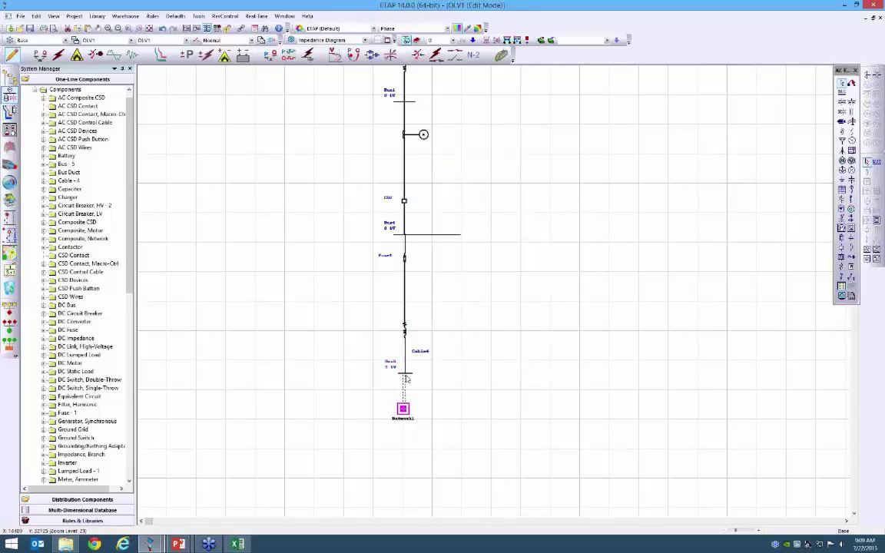
Delete Network1 and put composite network Network2 under the bottom bus
{"action": "left_click", "coordinate": [417, 409]}
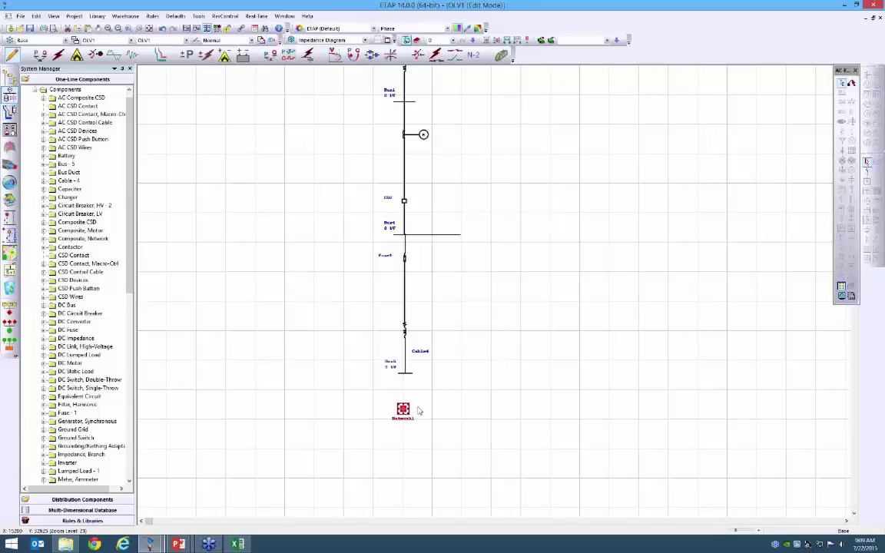
{"action": "key", "text": "Delete"}
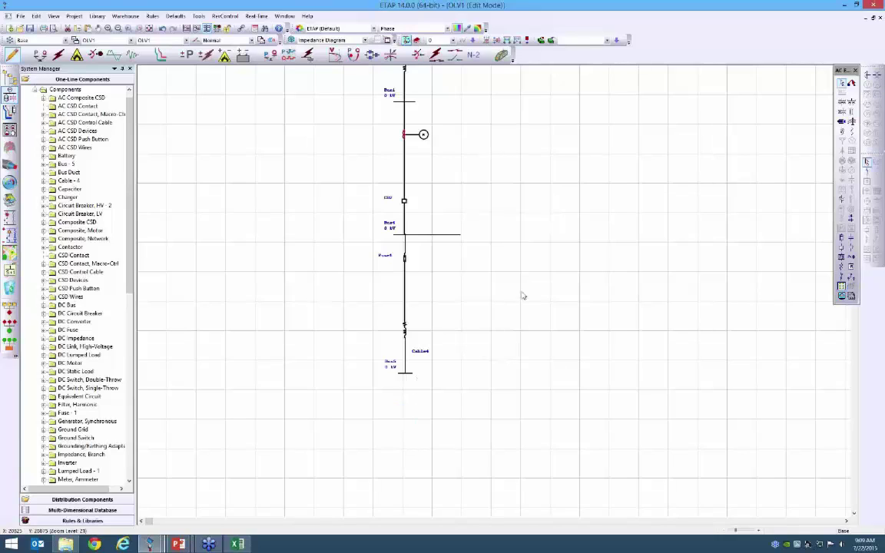
{"action": "left_click", "coordinate": [410, 372]}
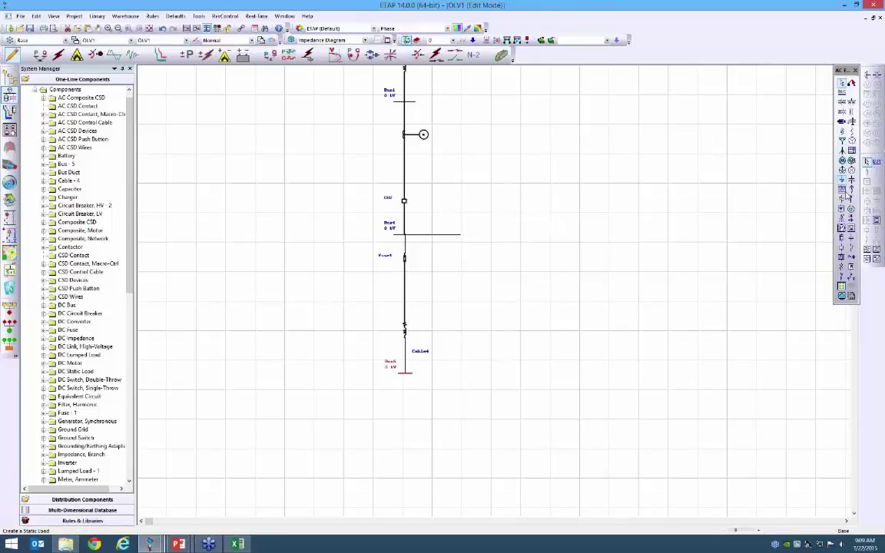
{"action": "key", "text": "ctrl+z"}
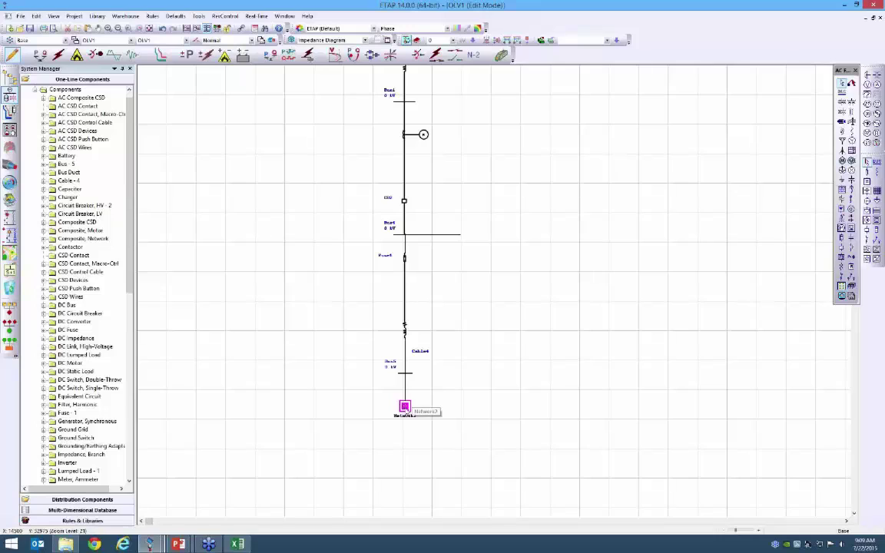
Inside Network2, add a new bus connected below the connection node
{"action": "double_click", "coordinate": [404, 407]}
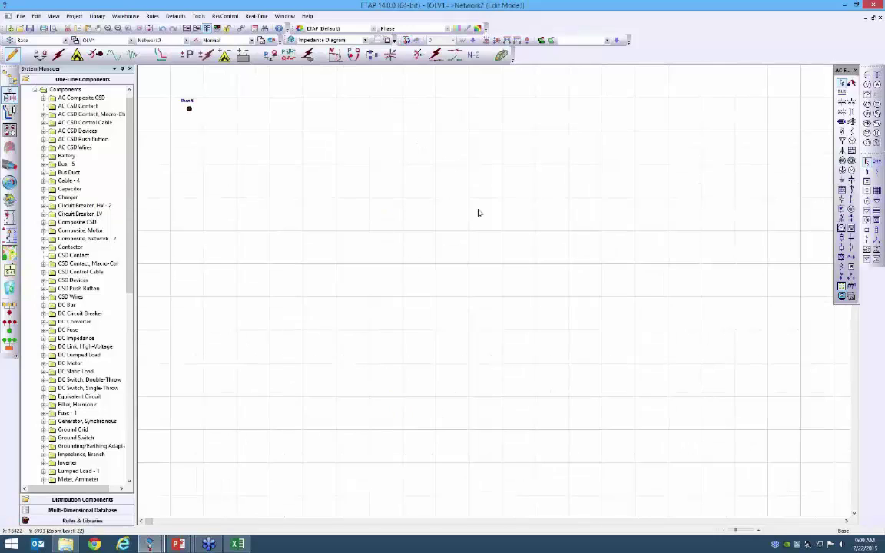
{"action": "left_click", "coordinate": [842, 92]}
{"action": "left_click", "coordinate": [203, 167]}
{"action": "left_click", "coordinate": [180, 166]}
{"action": "left_click_drag", "start_coordinate": [189, 110], "coordinate": [183, 169]}
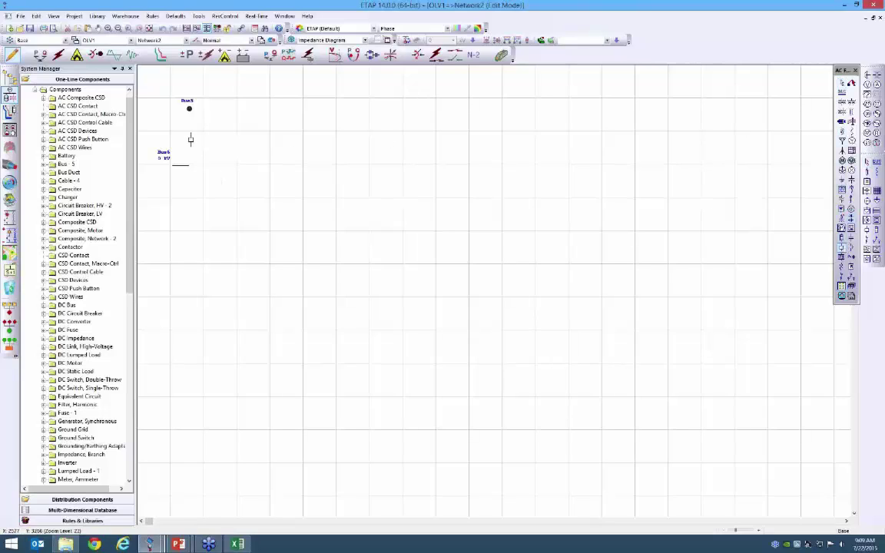
Insert breaker CB3 between the connection node and Bus6, then select Bus6
{"action": "left_click", "coordinate": [188, 136]}
{"action": "left_click_drag", "start_coordinate": [189, 113], "coordinate": [189, 136]}
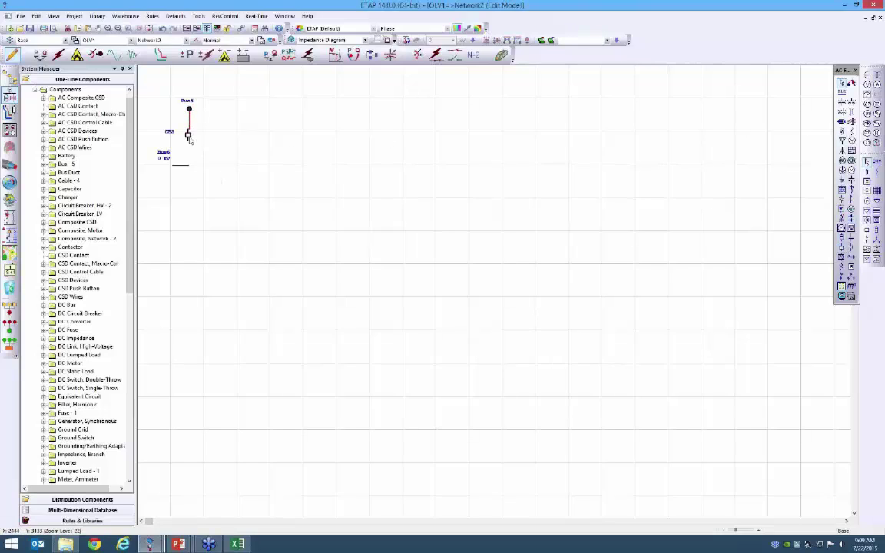
{"action": "left_click_drag", "start_coordinate": [188, 139], "coordinate": [188, 168]}
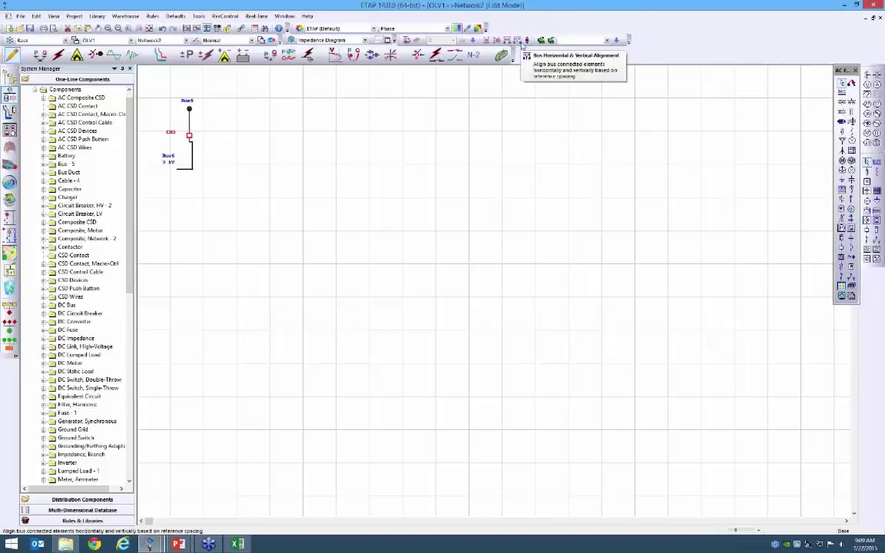
{"action": "left_click", "coordinate": [191, 164]}
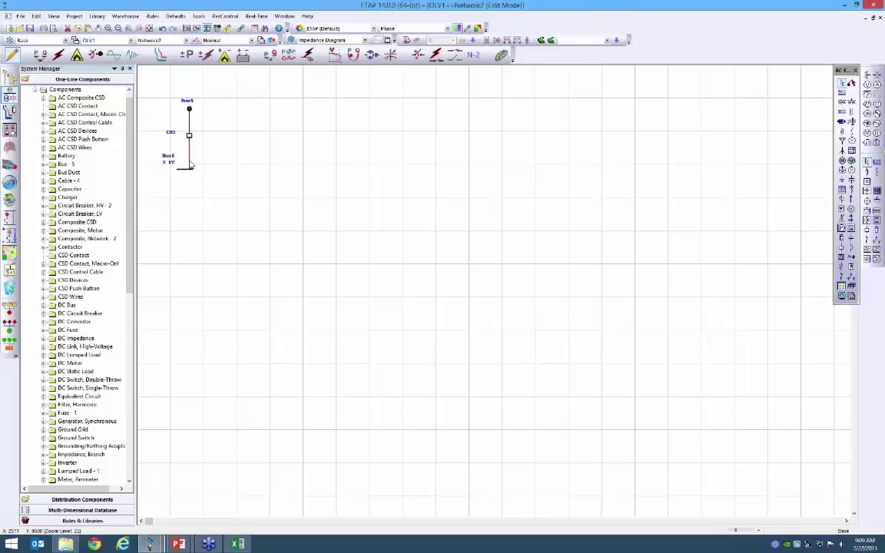
{"action": "left_click", "coordinate": [189, 172]}
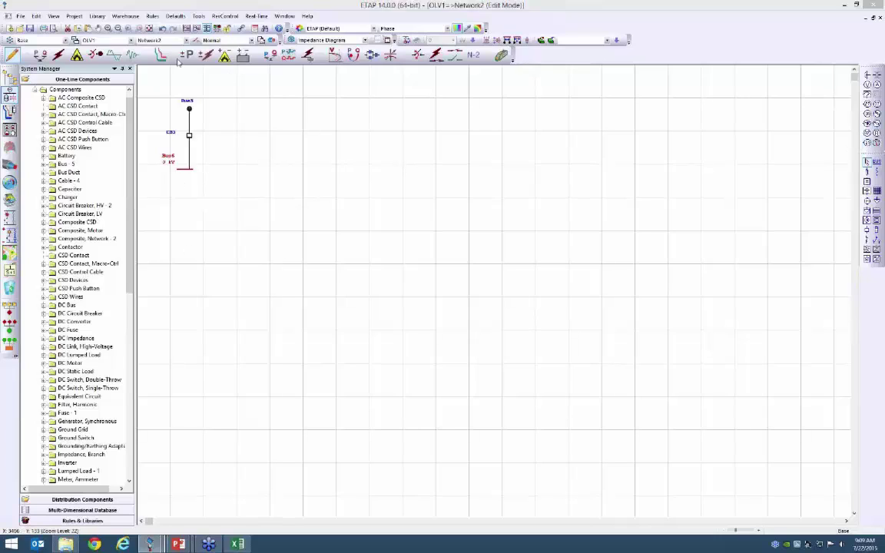
Show the current-mode editing toolbars and connect transformer T2 below Bus6
{"action": "left_click", "coordinate": [53, 17]}
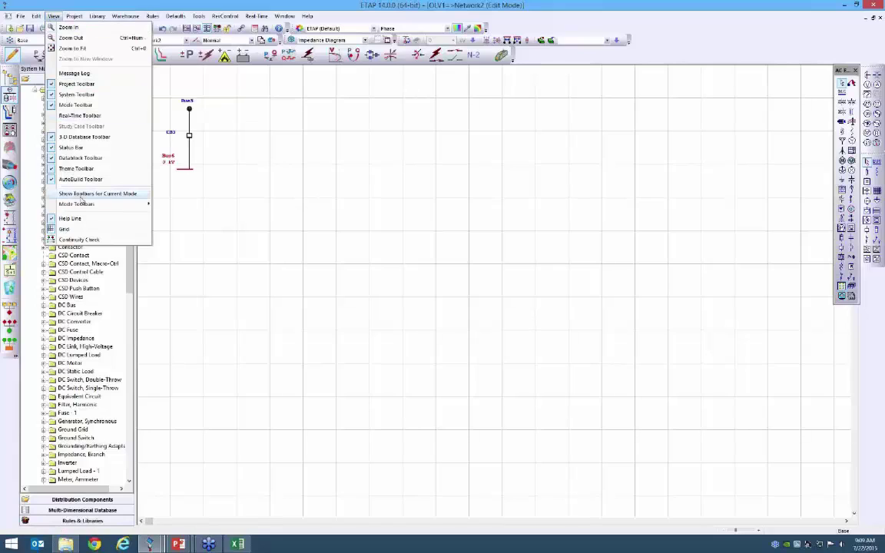
{"action": "left_click", "coordinate": [86, 194]}
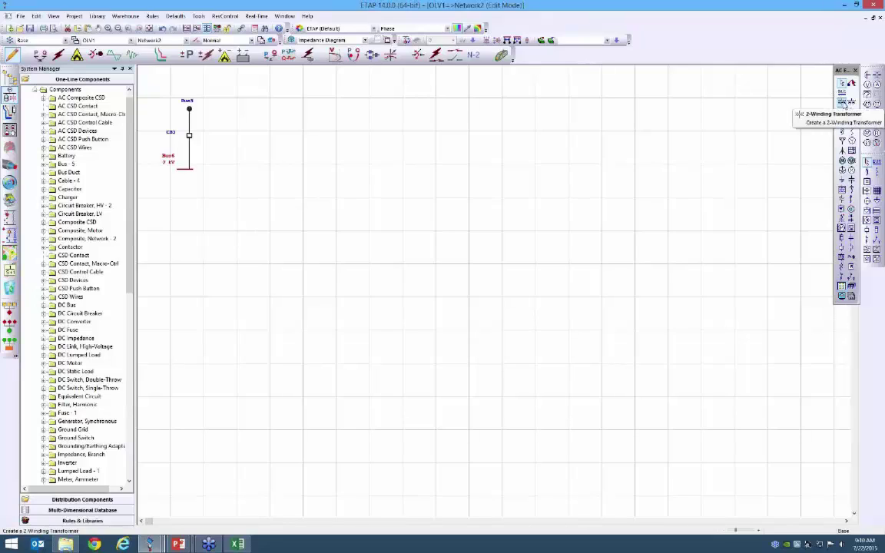
{"action": "left_click", "coordinate": [842, 103]}
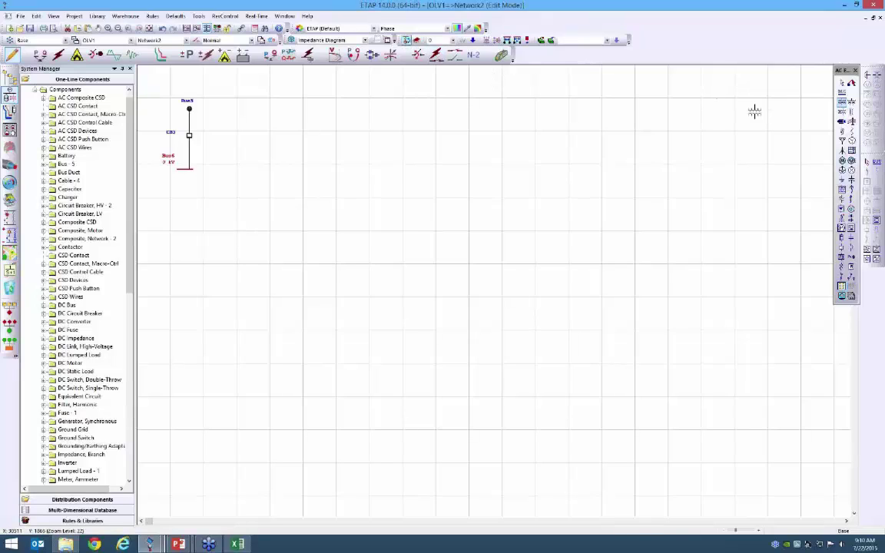
{"action": "key", "text": "Escape"}
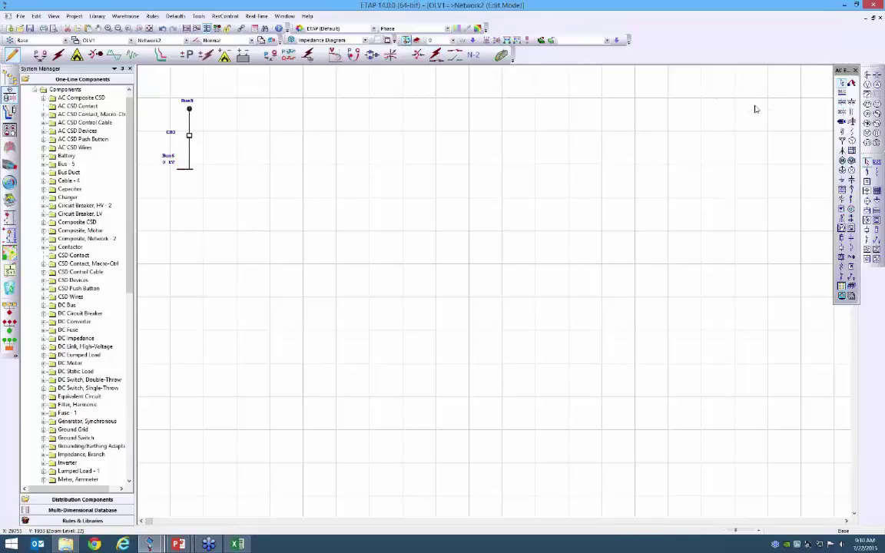
{"action": "left_click", "coordinate": [187, 170]}
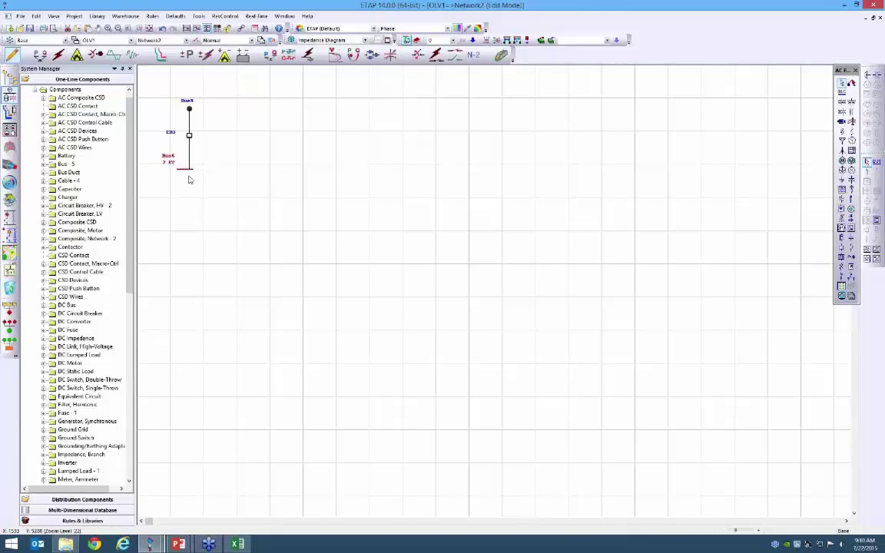
{"action": "left_click", "coordinate": [842, 106]}
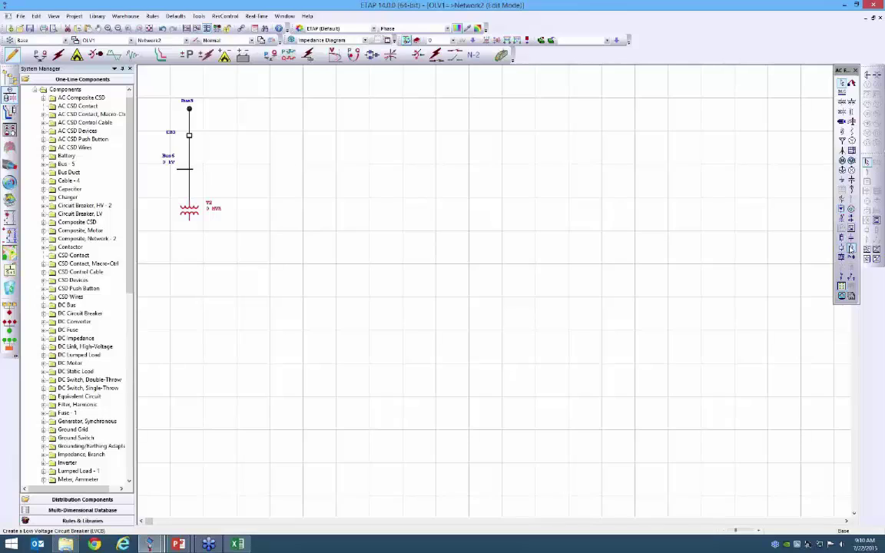
Add breaker CB4, Bus7 and lumped loads Lump2–Lump5 below transformer T2
{"action": "left_click", "coordinate": [850, 247]}
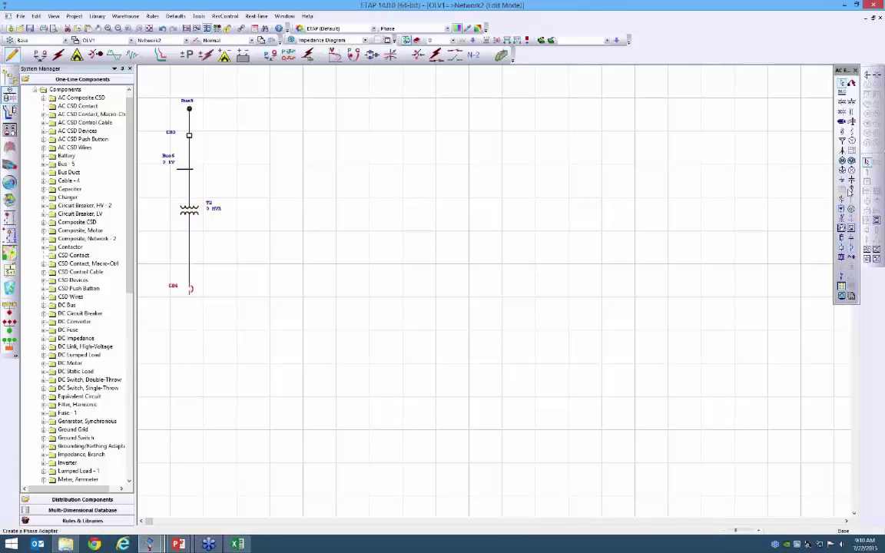
{"action": "left_click", "coordinate": [841, 93]}
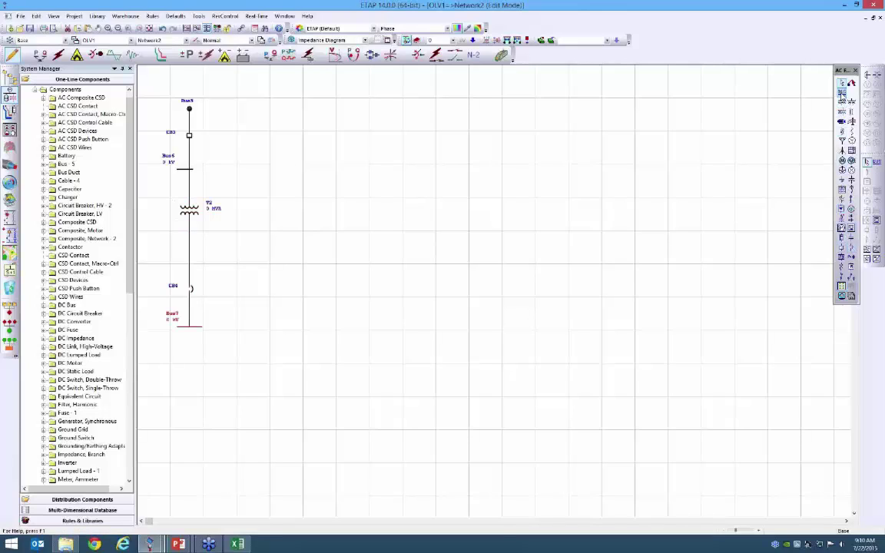
{"action": "left_click", "coordinate": [842, 170]}
{"action": "left_click", "coordinate": [842, 171]}
{"action": "left_click", "coordinate": [842, 170]}
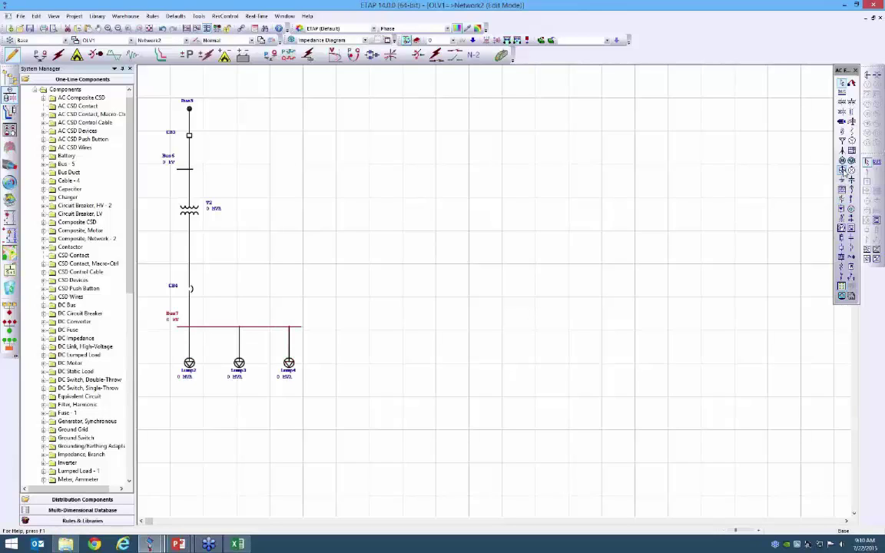
{"action": "left_click", "coordinate": [842, 170]}
Move the whole Network2 diagram right toward the canvas centre
{"action": "left_click", "coordinate": [578, 263]}
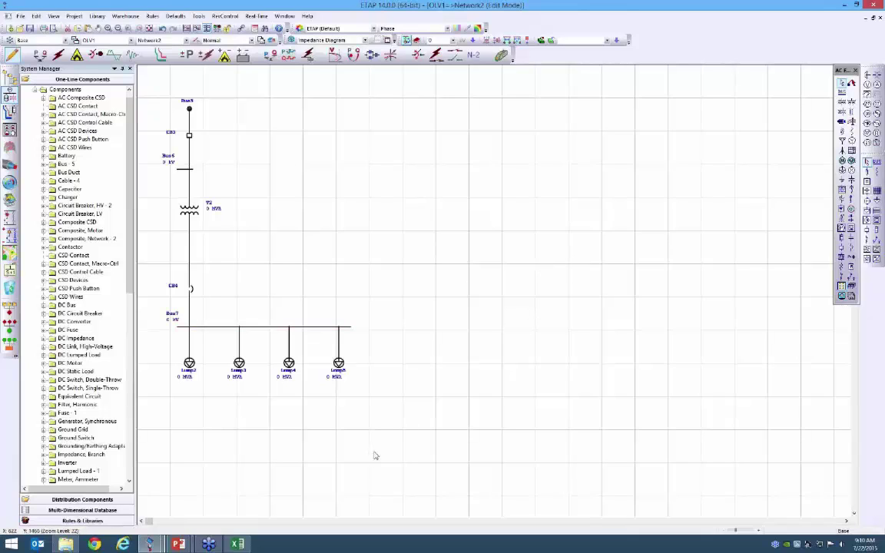
{"action": "key", "text": "ctrl+a"}
{"action": "left_click_drag", "start_coordinate": [166, 180], "coordinate": [361, 195]}
{"action": "left_click", "coordinate": [500, 306]}
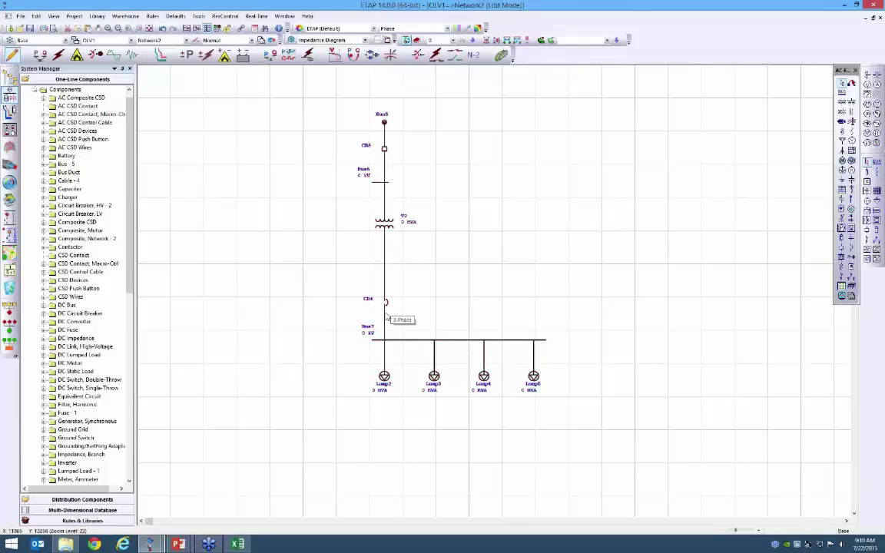
{"action": "left_click", "coordinate": [386, 302]}
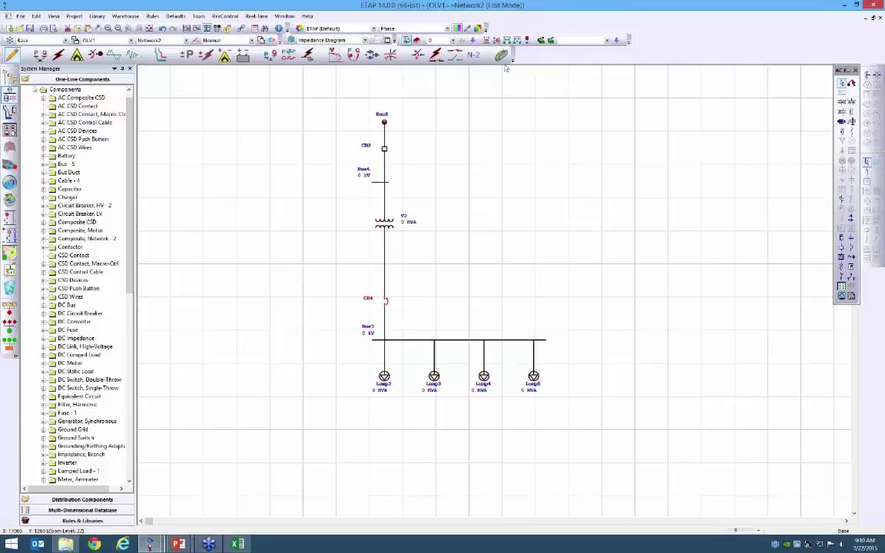
Use Downstream Alignment to centre Bus7 and its four lumped loads under CB4
{"action": "left_click_drag", "start_coordinate": [477, 338], "coordinate": [402, 326]}
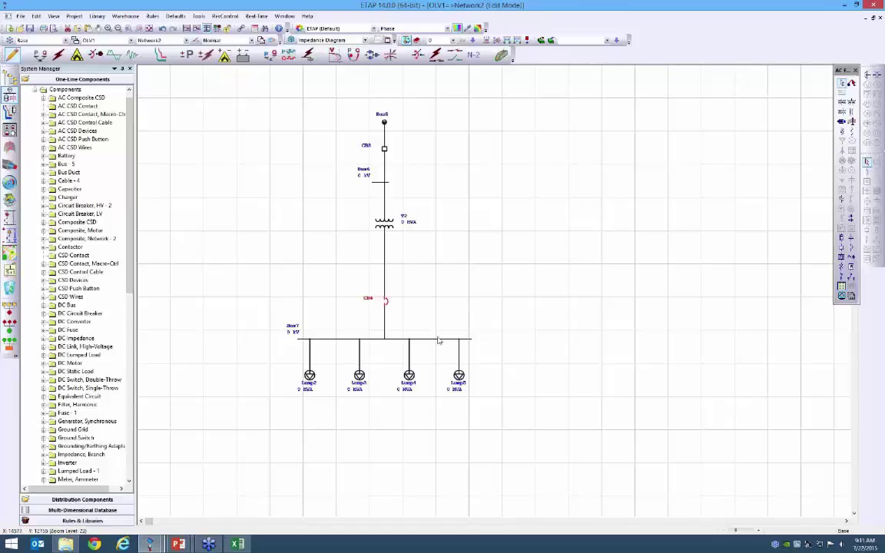
{"action": "left_click_drag", "start_coordinate": [433, 343], "coordinate": [432, 343]}
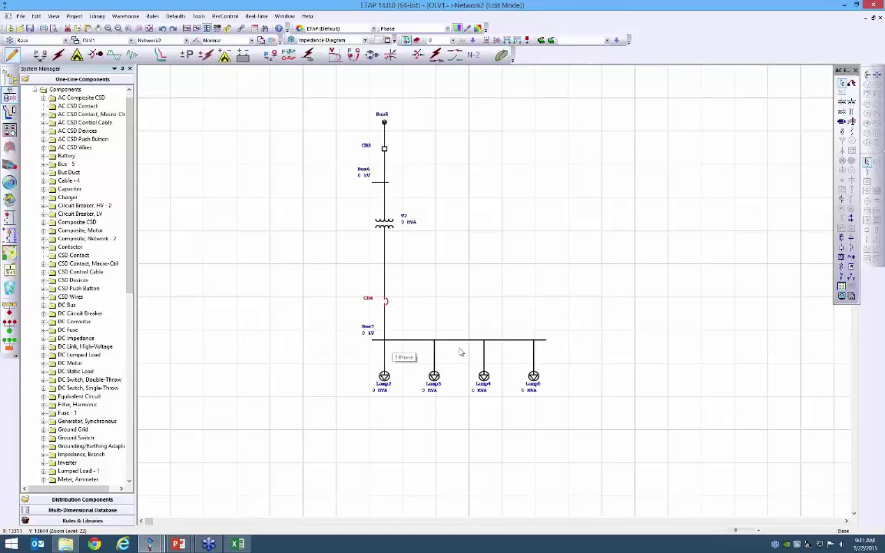
{"action": "left_click", "coordinate": [527, 40]}
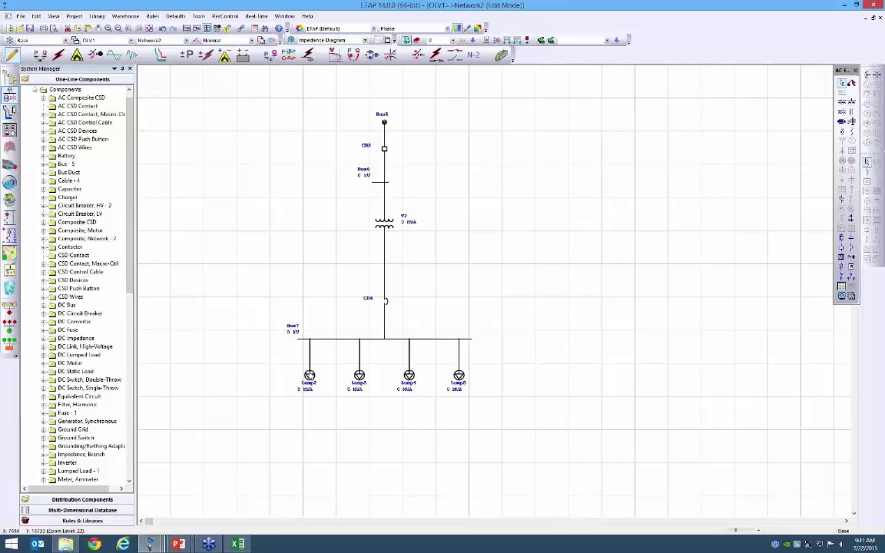
{"action": "left_click_drag", "start_coordinate": [265, 335], "coordinate": [492, 398]}
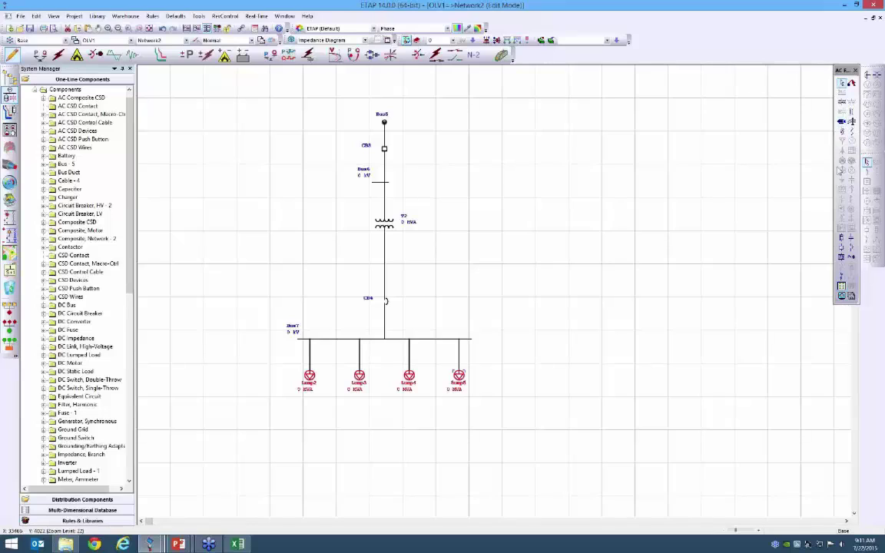
{"action": "left_click", "coordinate": [852, 248]}
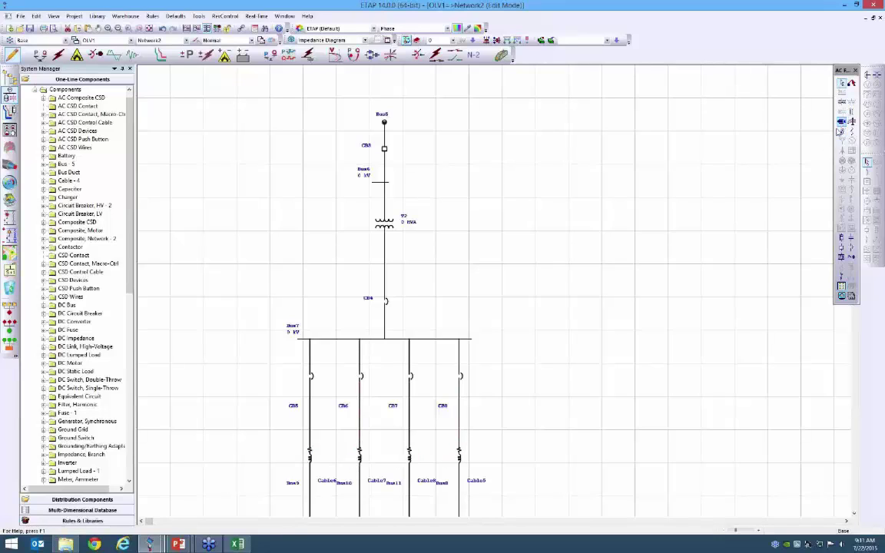
{"action": "scroll", "coordinate": [618, 297], "scroll_direction": "down", "scroll_amount": 3}
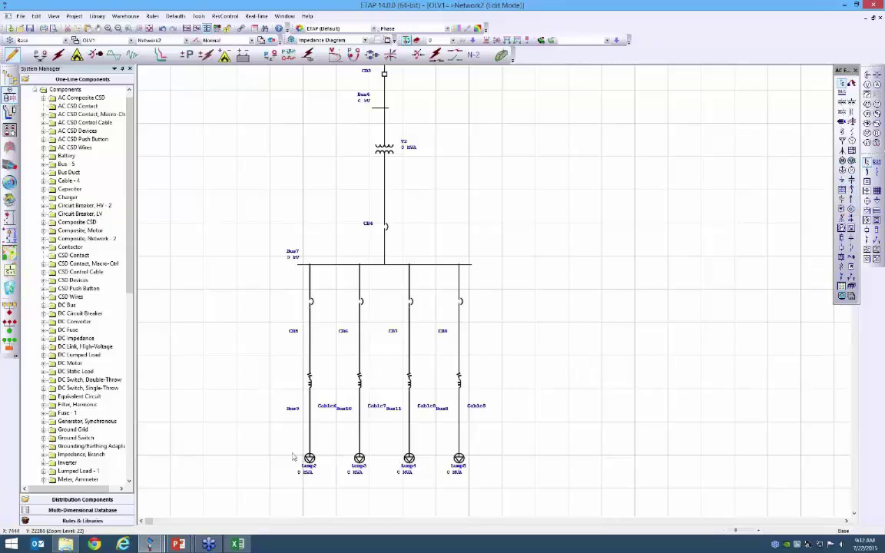
{"action": "left_click_drag", "start_coordinate": [277, 411], "coordinate": [495, 478]}
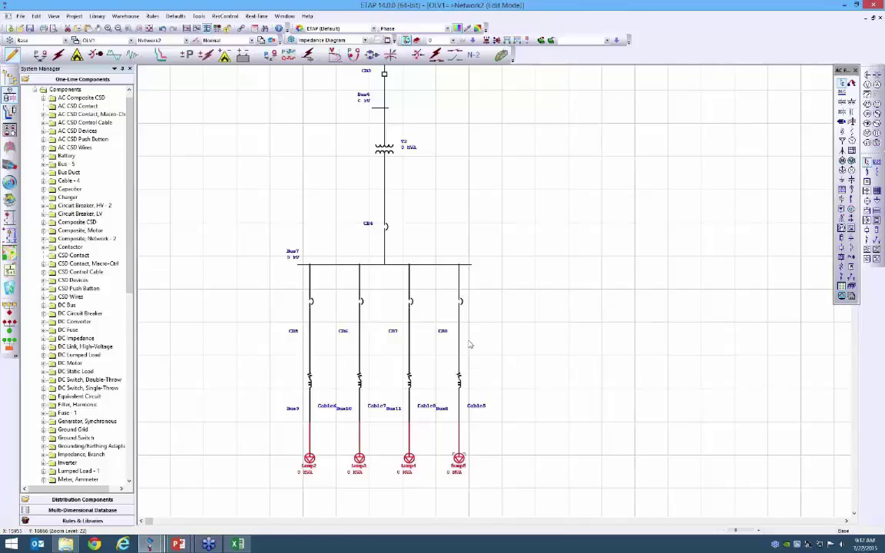
{"action": "left_click", "coordinate": [507, 336]}
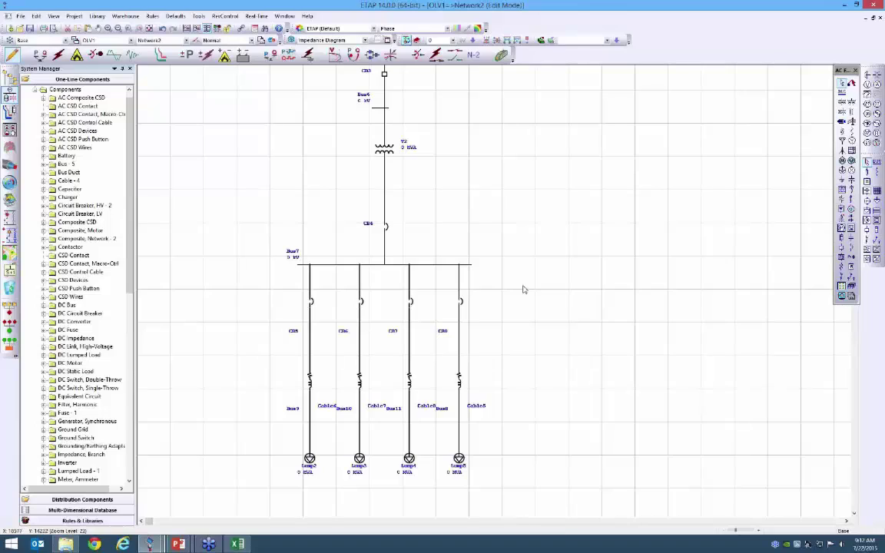
Lengthen Bus7 rightward and connect a copied CB9 feeder branch to it
{"action": "left_click", "coordinate": [469, 267]}
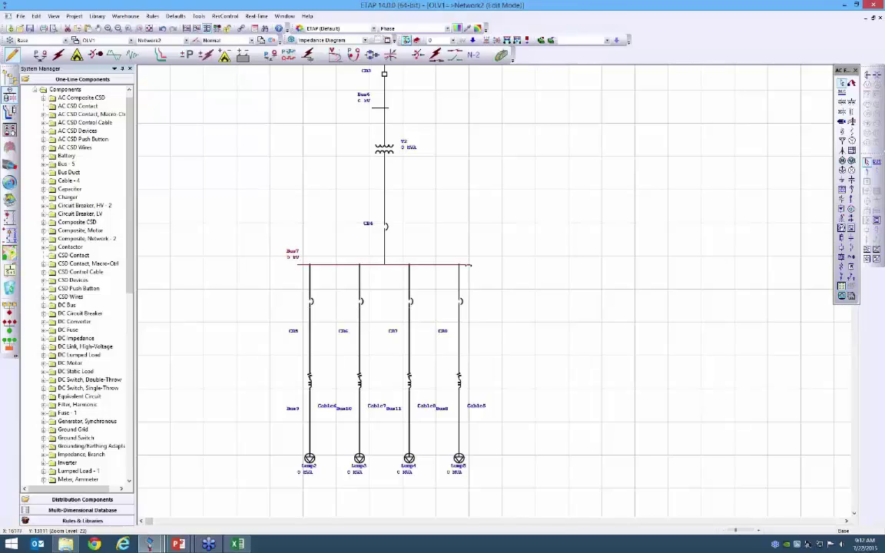
{"action": "left_click_drag", "start_coordinate": [472, 265], "coordinate": [566, 264]}
{"action": "left_click", "coordinate": [467, 315]}
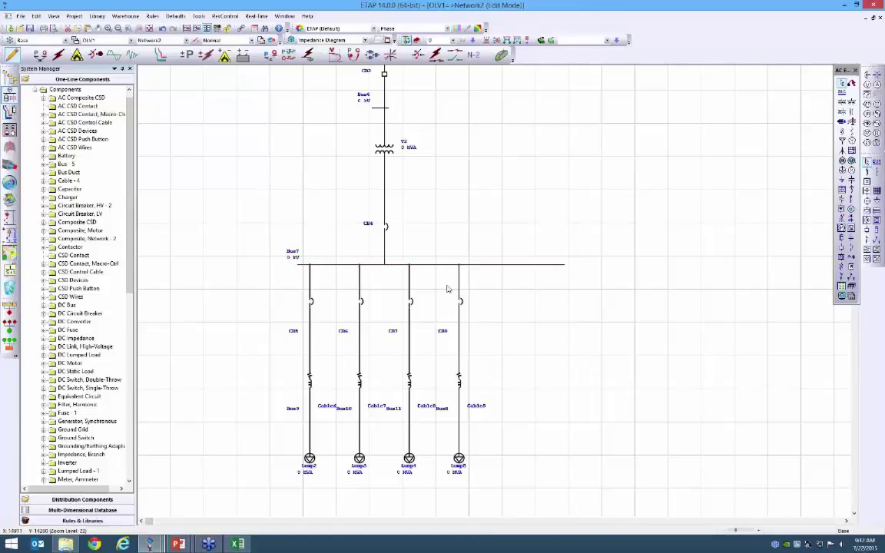
{"action": "left_click_drag", "start_coordinate": [448, 289], "coordinate": [502, 482]}
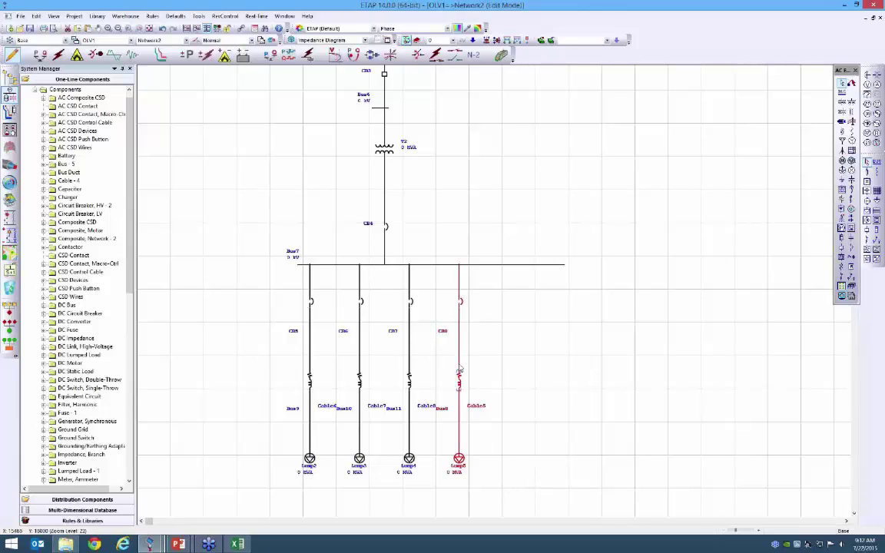
{"action": "left_click", "coordinate": [559, 380]}
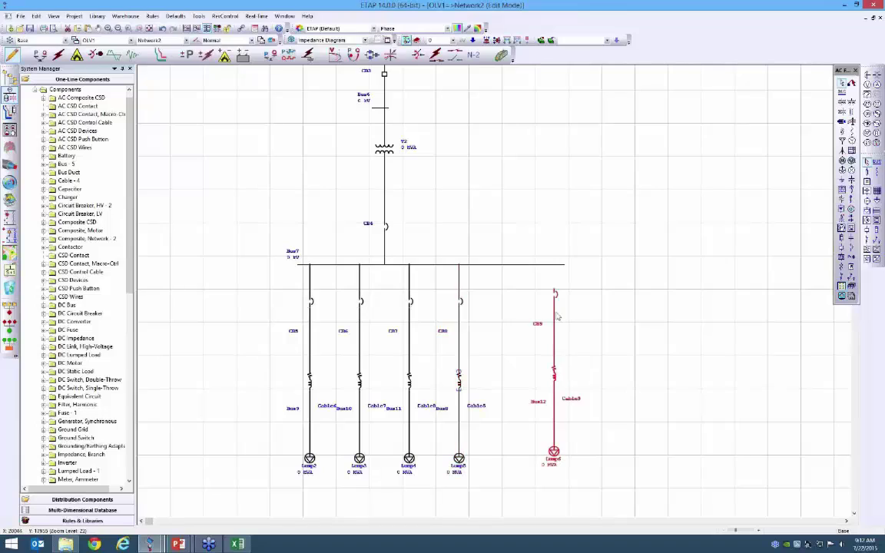
{"action": "left_click_drag", "start_coordinate": [554, 288], "coordinate": [556, 266]}
{"action": "left_click", "coordinate": [516, 298]}
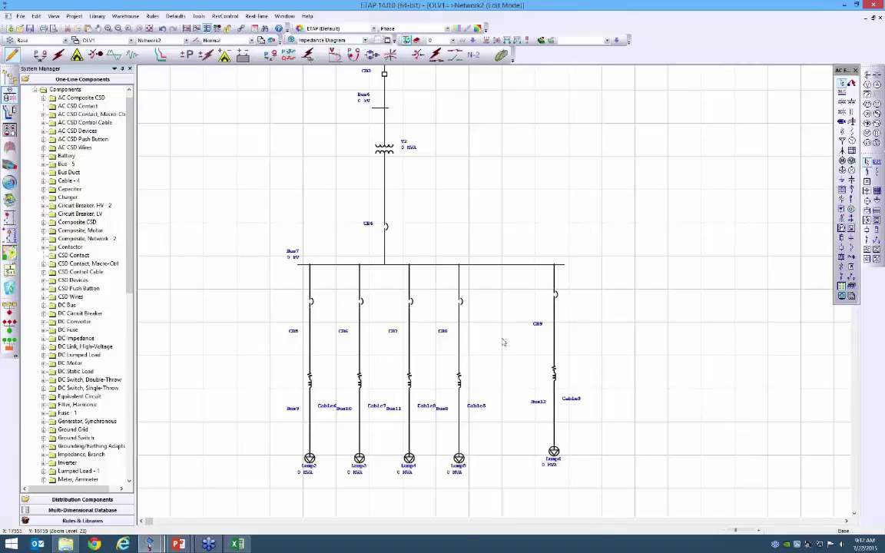
Paste a CB10 feeder branch between CB8 and CB9, connect it to Bus7, then select the group
{"action": "left_click_drag", "start_coordinate": [444, 285], "coordinate": [485, 479]}
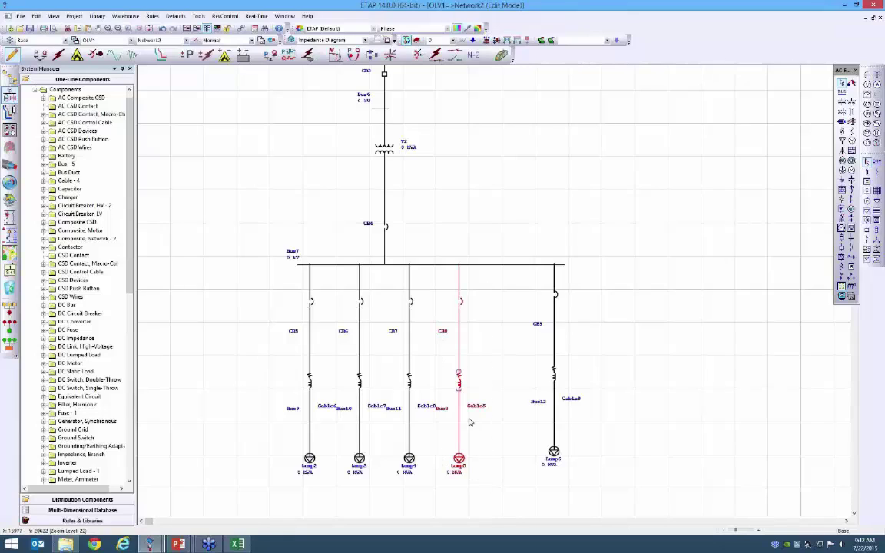
{"action": "left_click", "coordinate": [504, 466]}
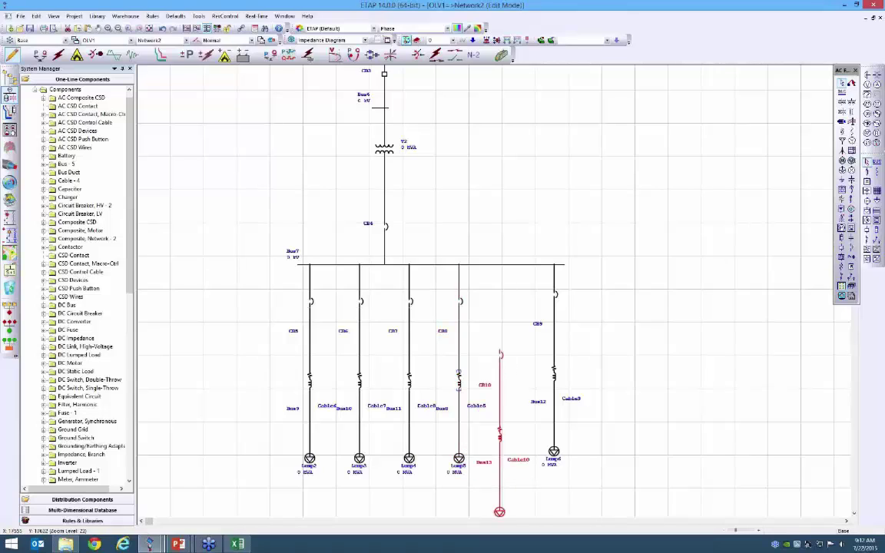
{"action": "left_click_drag", "start_coordinate": [502, 357], "coordinate": [504, 265]}
{"action": "left_click", "coordinate": [522, 254]}
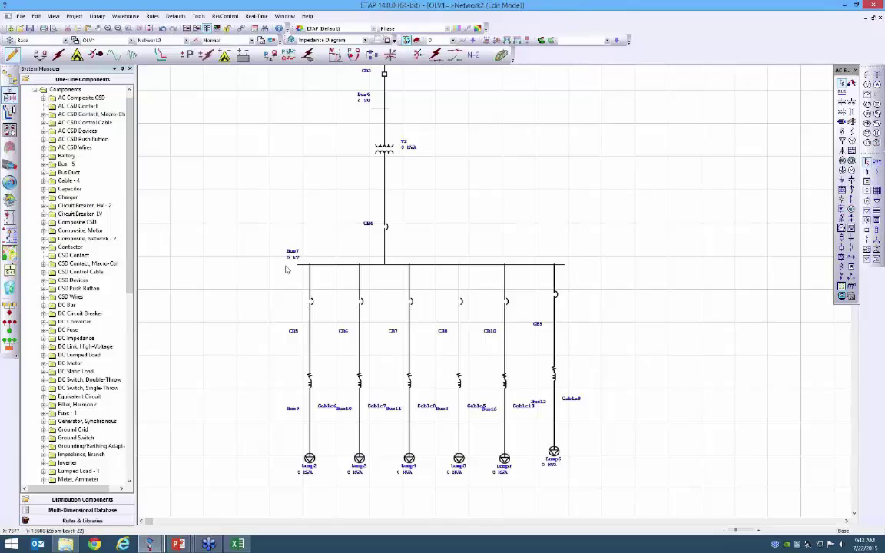
{"action": "left_click_drag", "start_coordinate": [268, 251], "coordinate": [616, 498]}
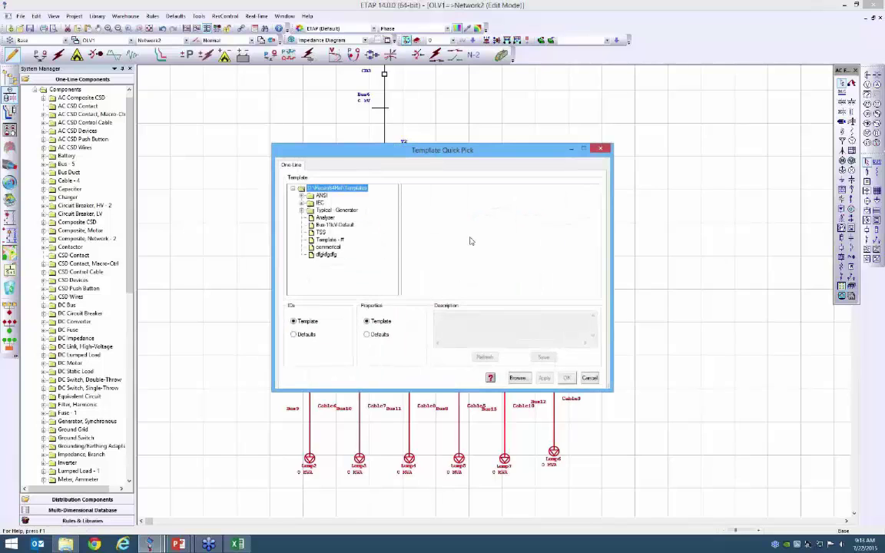
{"action": "left_click", "coordinate": [302, 196]}
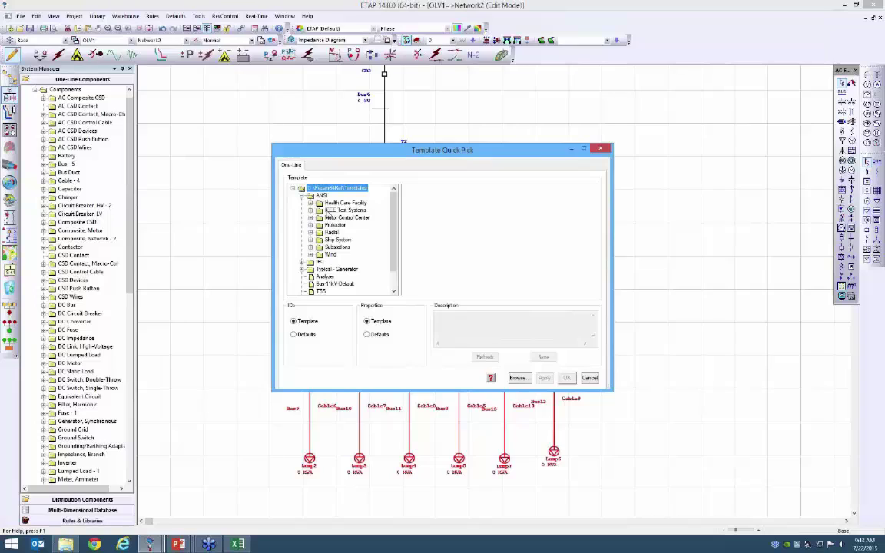
{"action": "left_click", "coordinate": [310, 218]}
{"action": "left_click", "coordinate": [354, 232]}
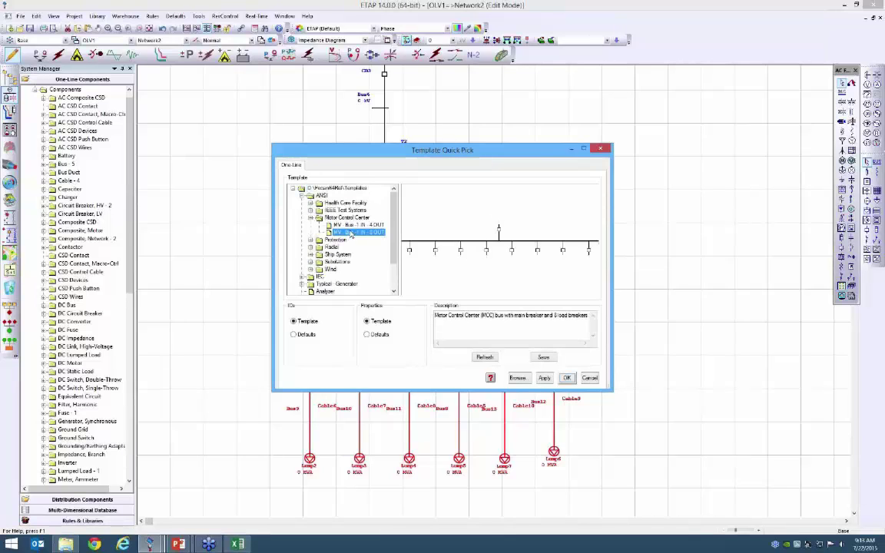
{"action": "left_click", "coordinate": [310, 240]}
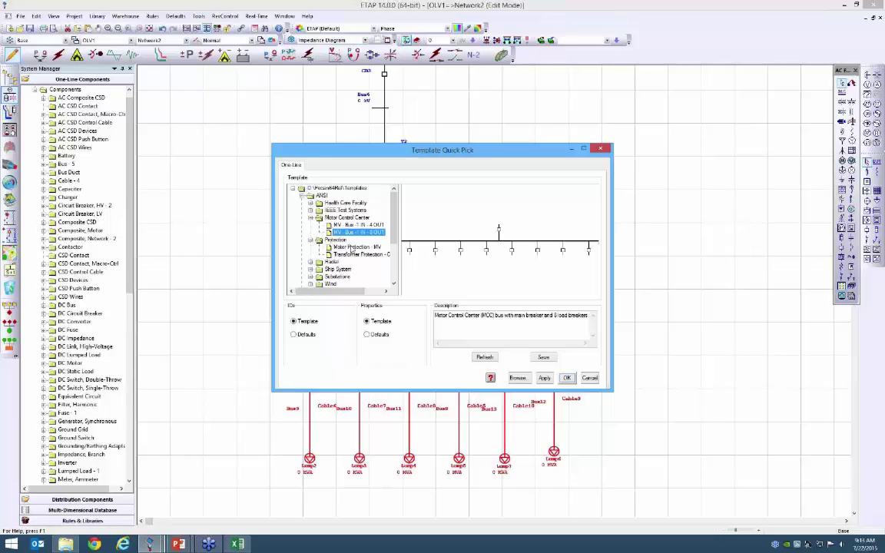
{"action": "left_click", "coordinate": [355, 248]}
{"action": "left_click", "coordinate": [355, 254]}
{"action": "left_click", "coordinate": [355, 247]}
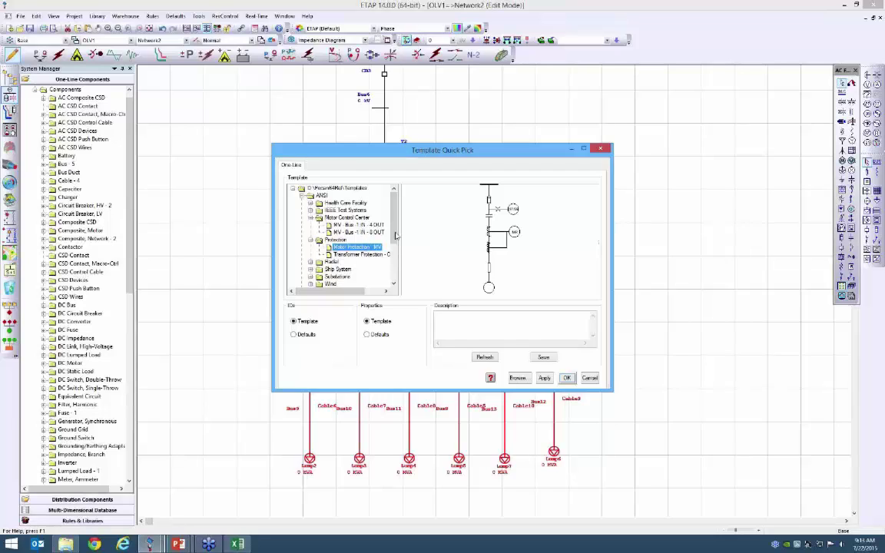
{"action": "scroll", "coordinate": [391, 268], "scroll_direction": "down", "scroll_amount": 3}
{"action": "left_click_drag", "start_coordinate": [392, 268], "coordinate": [392, 255]}
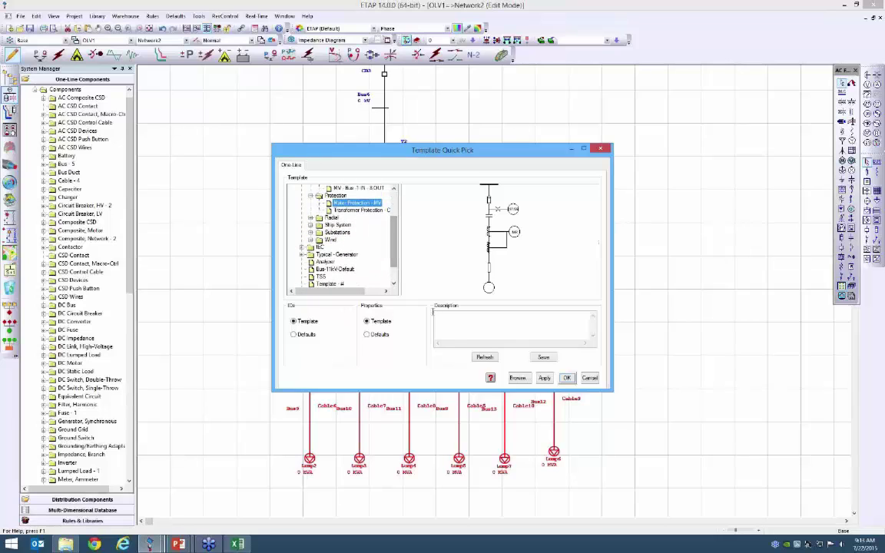
Save the selected Bus7 six-feeder group as OLV template MCC1 in the Templates folder
{"action": "left_click", "coordinate": [599, 149]}
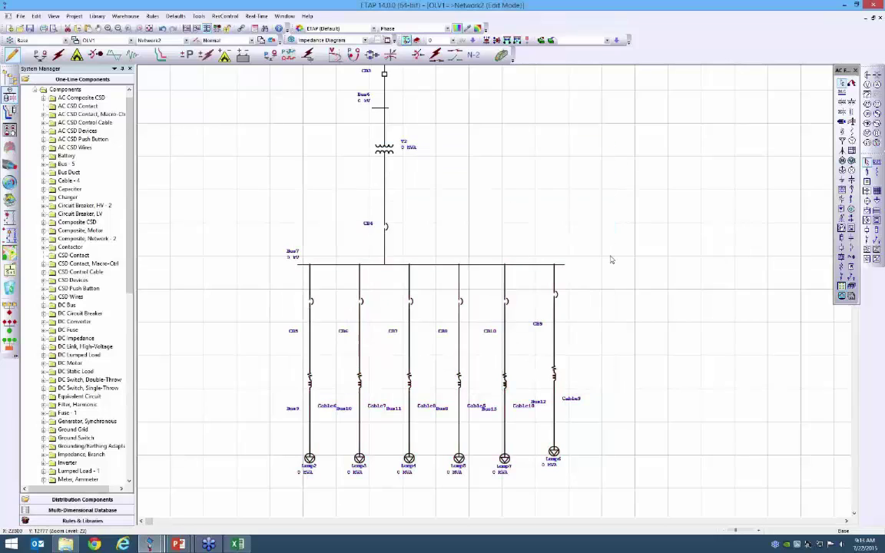
{"action": "left_click_drag", "start_coordinate": [261, 243], "coordinate": [584, 467]}
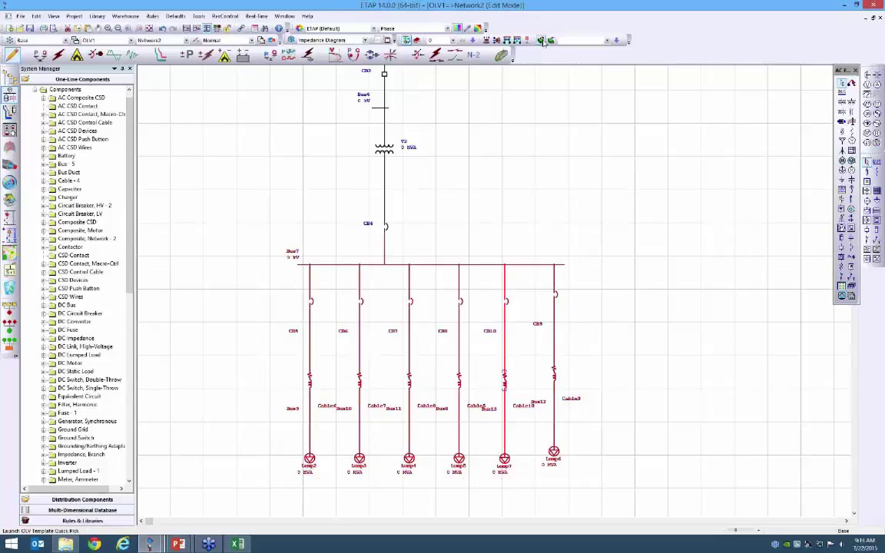
{"action": "left_click", "coordinate": [486, 36]}
{"action": "left_click", "coordinate": [598, 148]}
{"action": "left_click", "coordinate": [497, 39]}
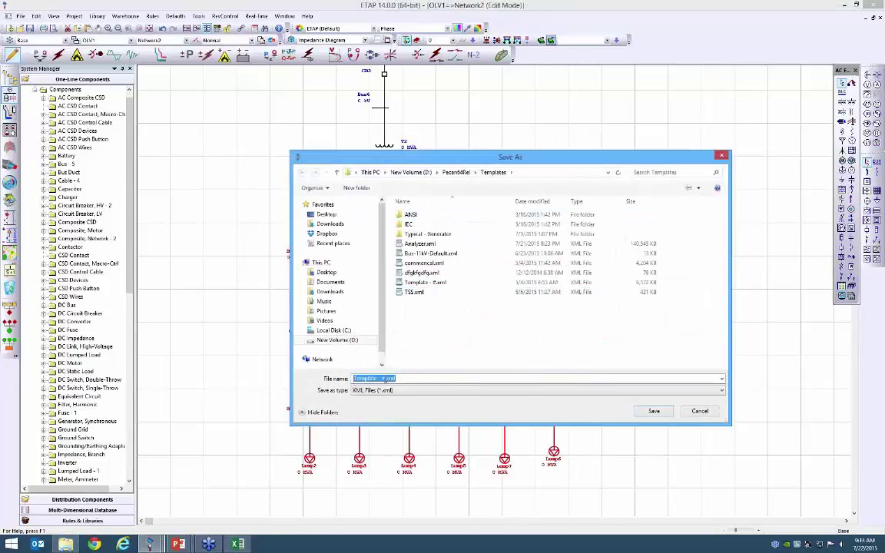
{"action": "type", "text": "MCC1"}
{"action": "key", "text": "Return"}
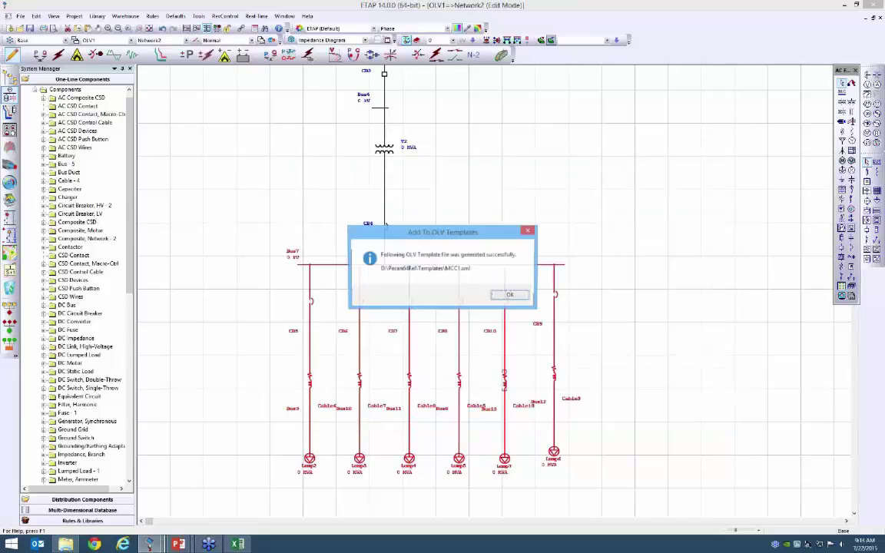
{"action": "left_click", "coordinate": [507, 296]}
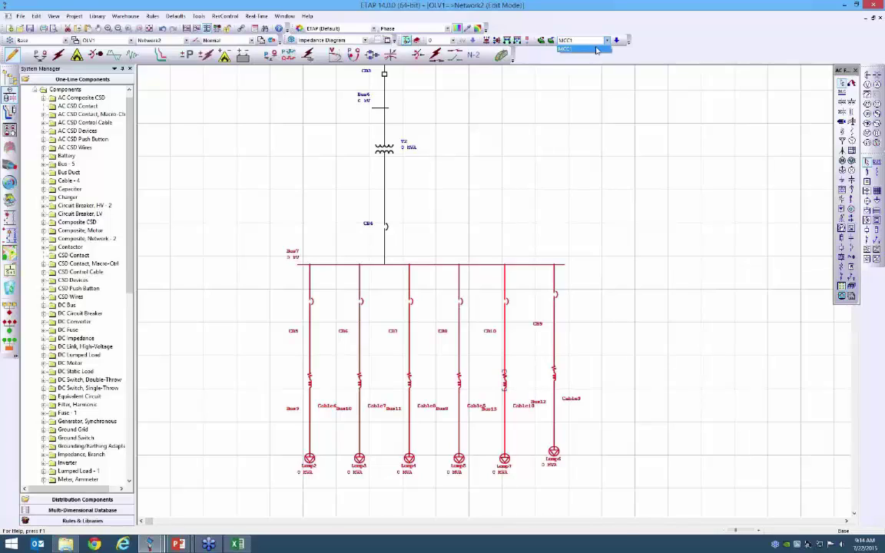
{"action": "left_click", "coordinate": [551, 39]}
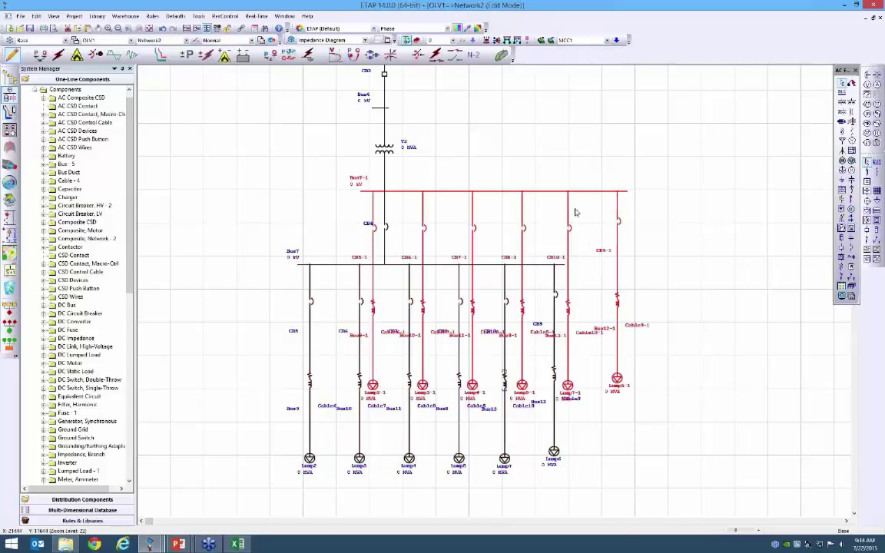
{"action": "left_click_drag", "start_coordinate": [575, 186], "coordinate": [805, 257]}
{"action": "left_click_drag", "start_coordinate": [757, 231], "coordinate": [578, 219]}
{"action": "left_click", "coordinate": [757, 235]}
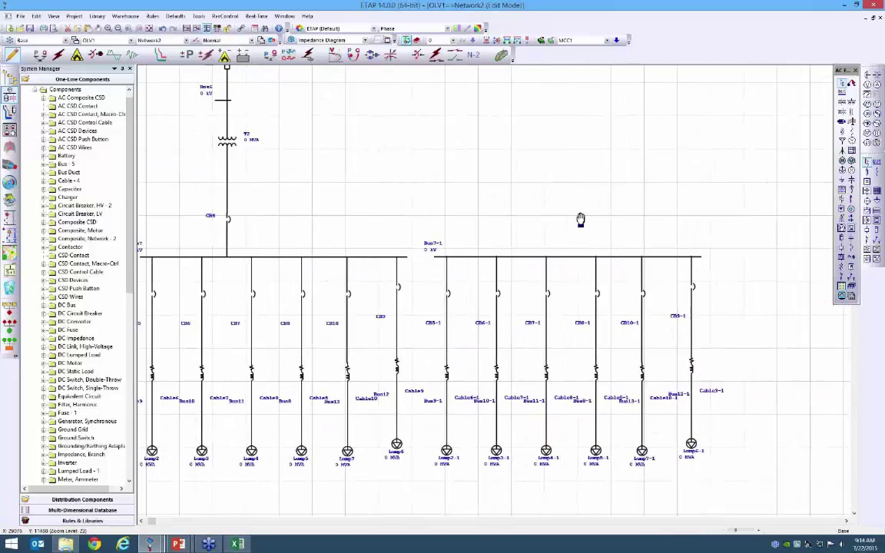
{"action": "scroll", "coordinate": [582, 214], "scroll_direction": "left", "scroll_amount": 3}
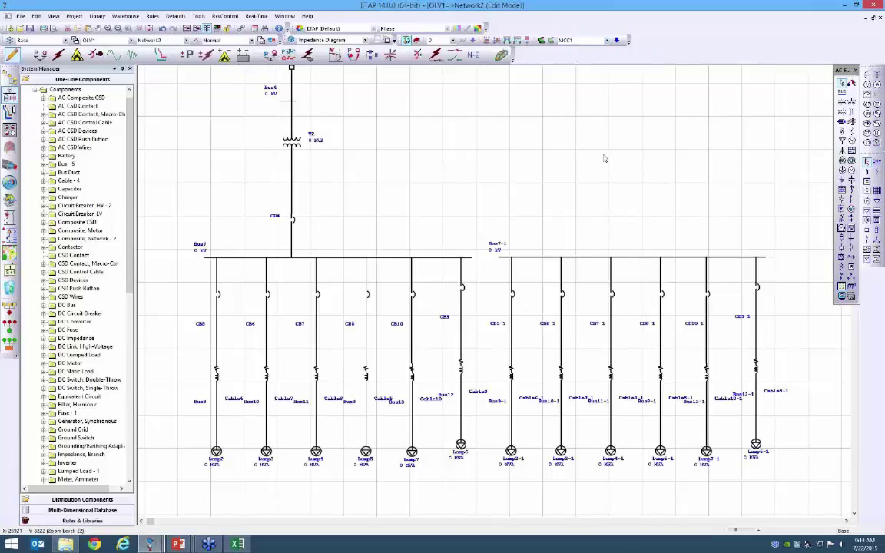
{"action": "left_click", "coordinate": [588, 41]}
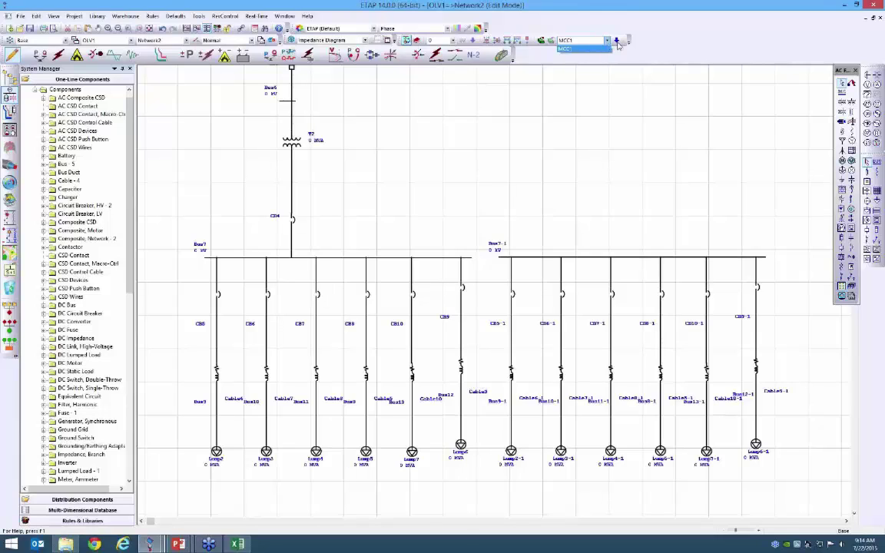
{"action": "left_click", "coordinate": [630, 231]}
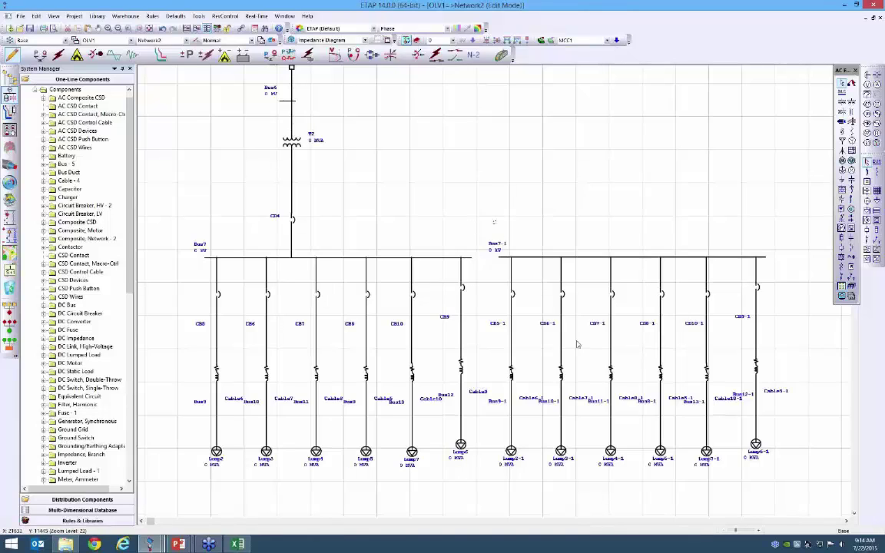
{"action": "left_click_drag", "start_coordinate": [485, 201], "coordinate": [802, 487]}
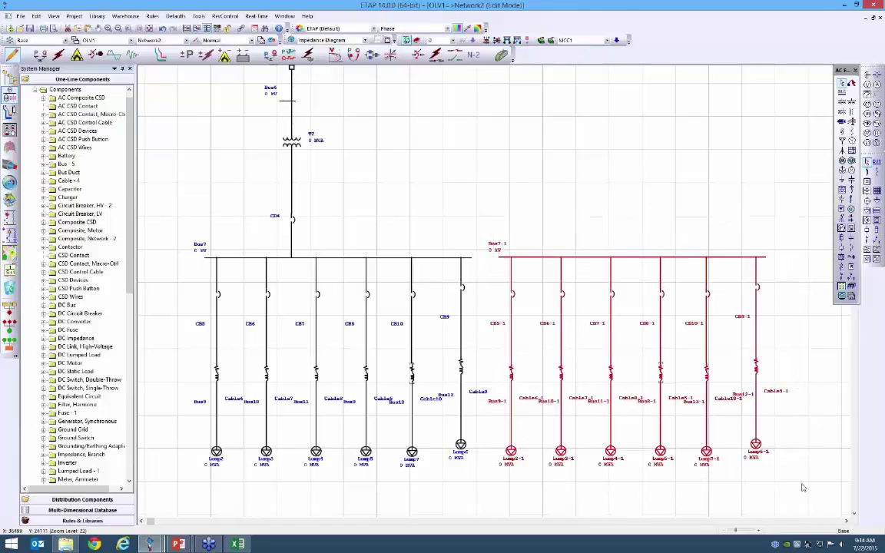
{"action": "key", "text": "Delete"}
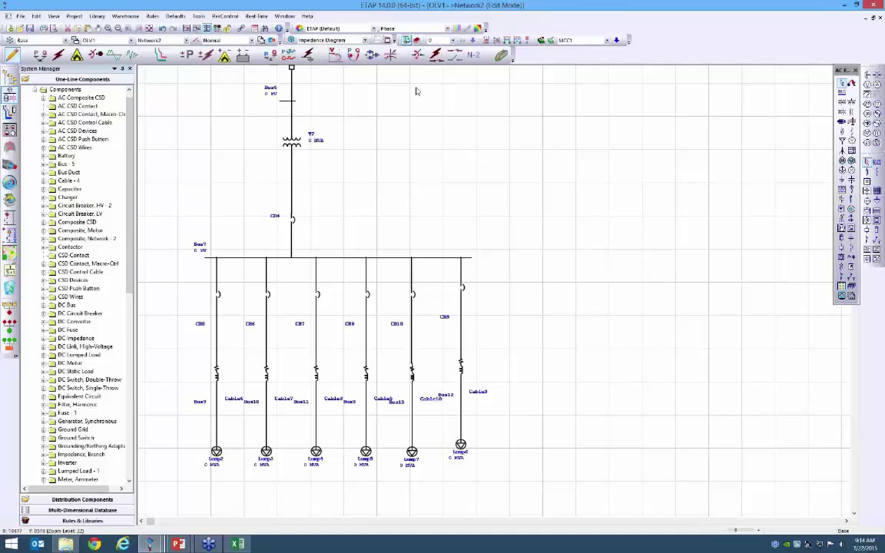
Apply 0.48 kV to Bus7 and its downstream elements
{"action": "left_click", "coordinate": [453, 41]}
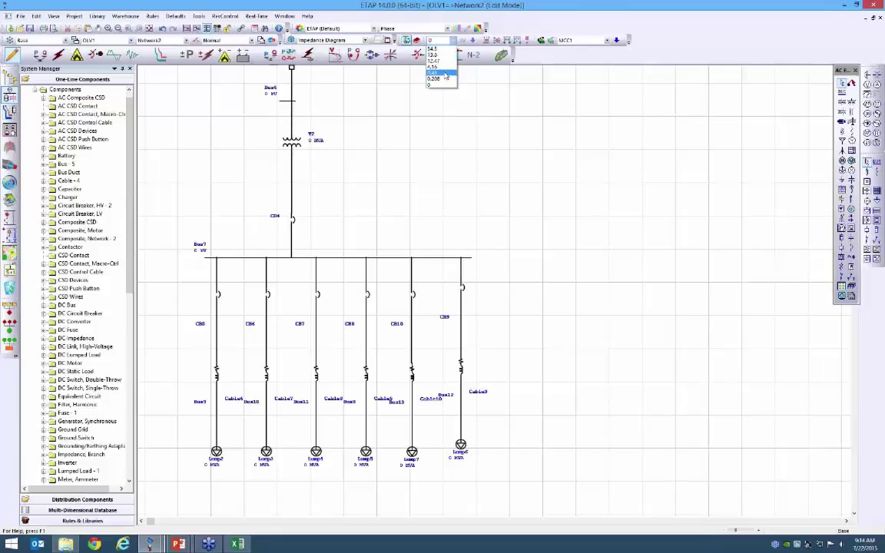
{"action": "left_click", "coordinate": [434, 73]}
{"action": "left_click", "coordinate": [310, 257]}
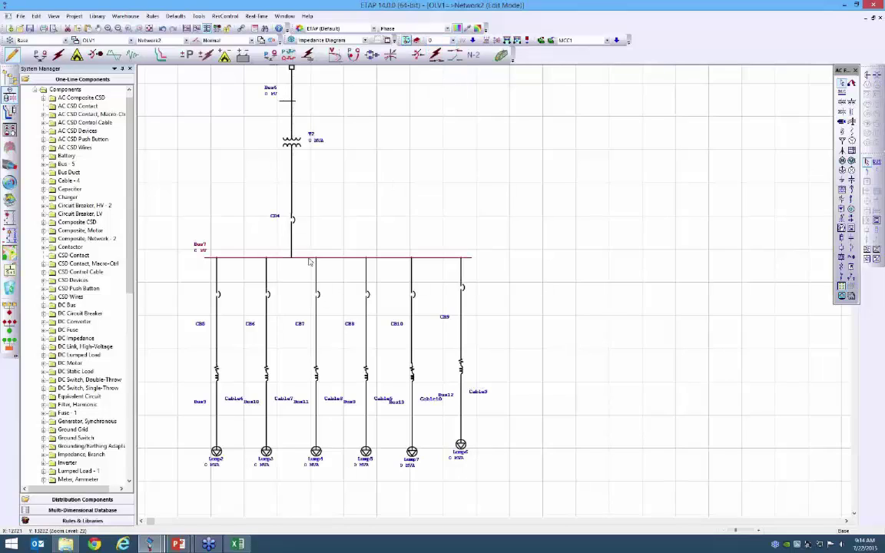
{"action": "left_click", "coordinate": [452, 40]}
{"action": "left_click", "coordinate": [432, 75]}
Check that Lump4's rated voltage now reads 0.48 kV
{"action": "left_click", "coordinate": [316, 452]}
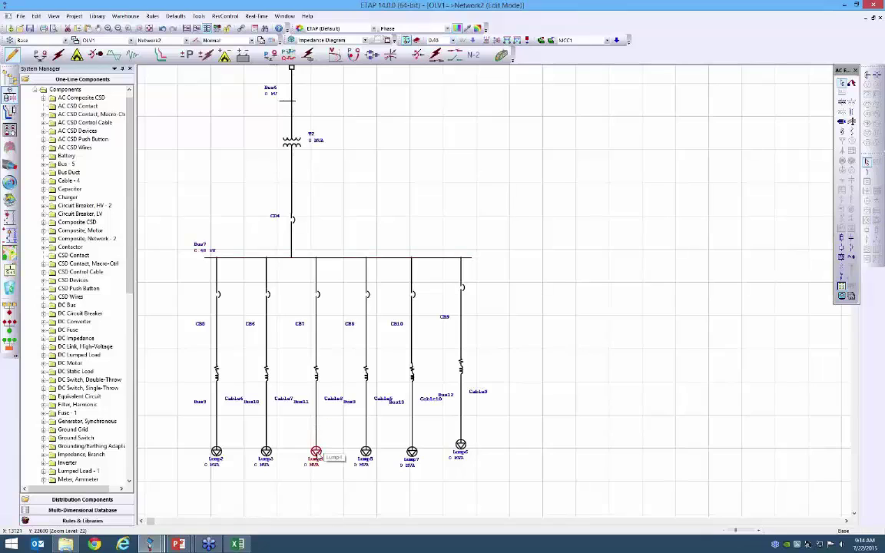
{"action": "double_click", "coordinate": [316, 452]}
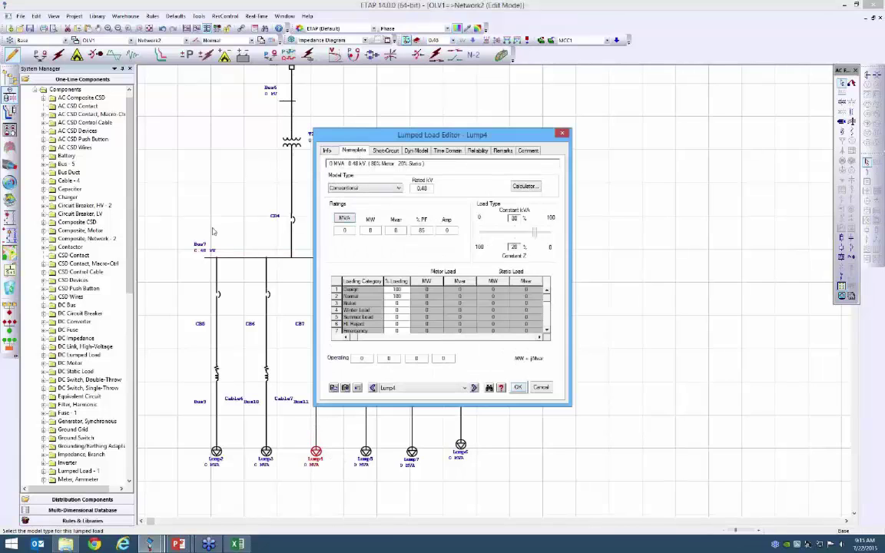
{"action": "left_click", "coordinate": [563, 135]}
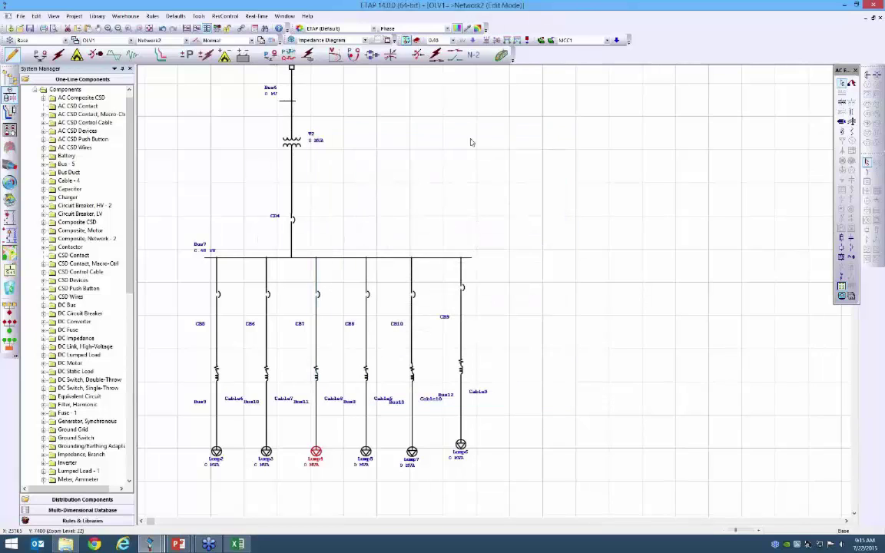
{"action": "scroll", "coordinate": [394, 146], "scroll_direction": "up", "scroll_amount": 3}
{"action": "scroll", "coordinate": [387, 144], "scroll_direction": "up", "scroll_amount": 1}
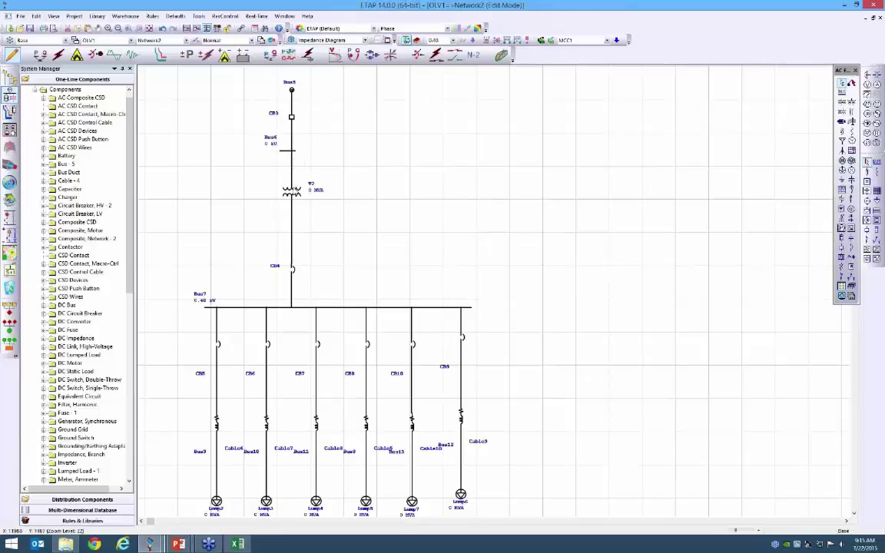
Set Bus6 to 12.47 kV
{"action": "left_click", "coordinate": [289, 151]}
{"action": "left_click", "coordinate": [452, 40]}
{"action": "left_click", "coordinate": [436, 61]}
{"action": "left_click", "coordinate": [474, 42]}
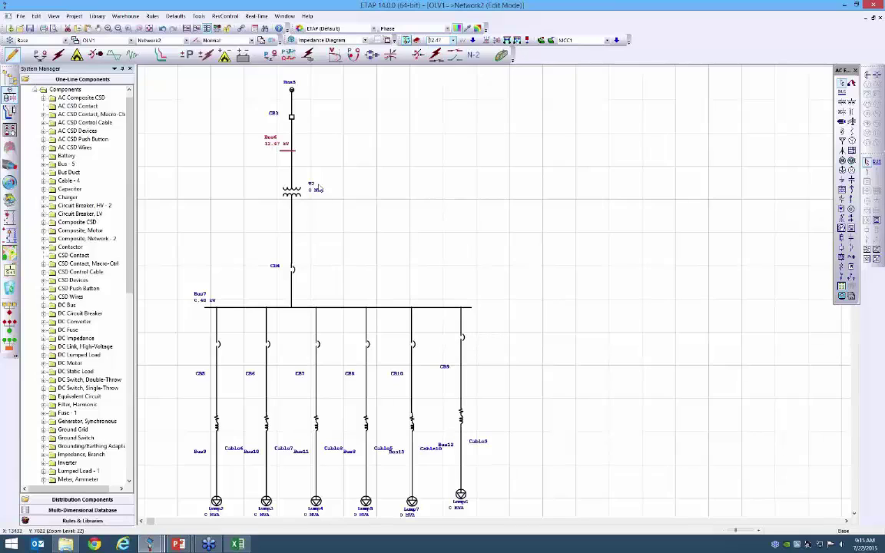
Verify T2 reads 12.47 to 0.48 kV, then return to the top-level OLV1 diagram
{"action": "double_click", "coordinate": [295, 194]}
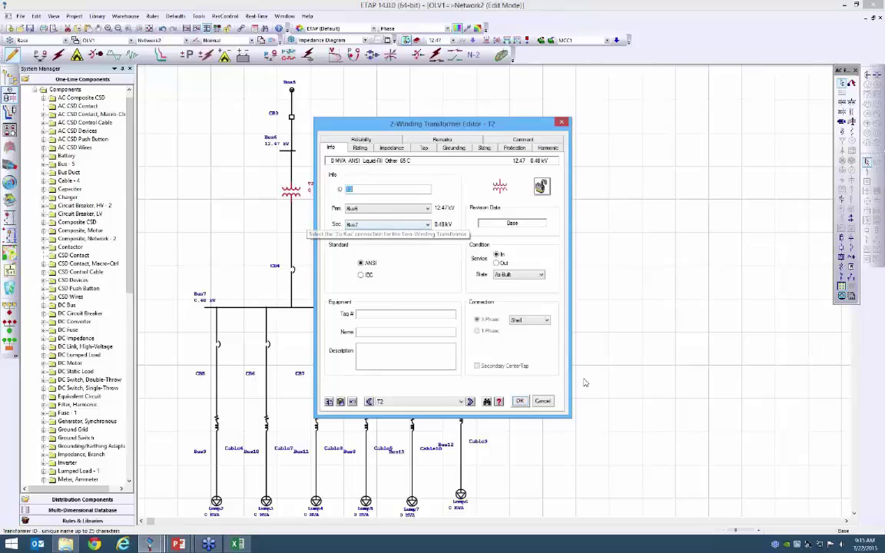
{"action": "left_click", "coordinate": [543, 401]}
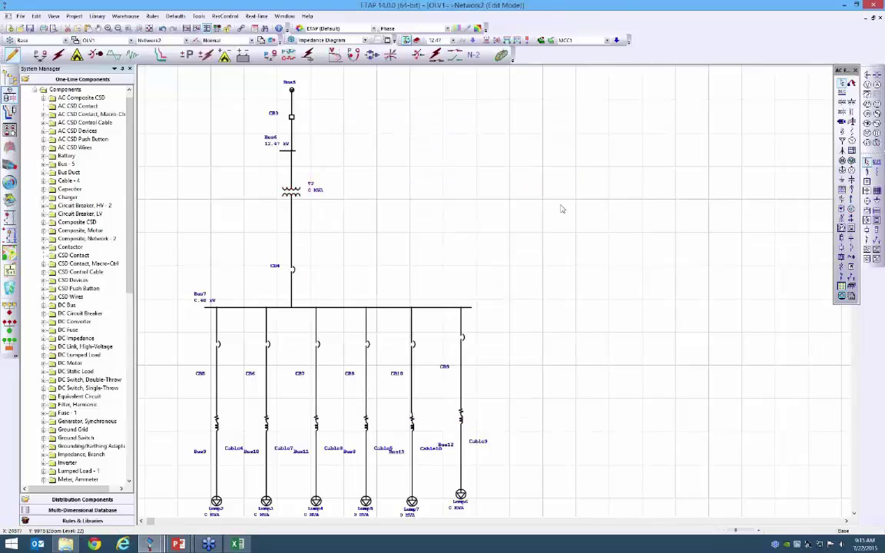
{"action": "left_click", "coordinate": [881, 19]}
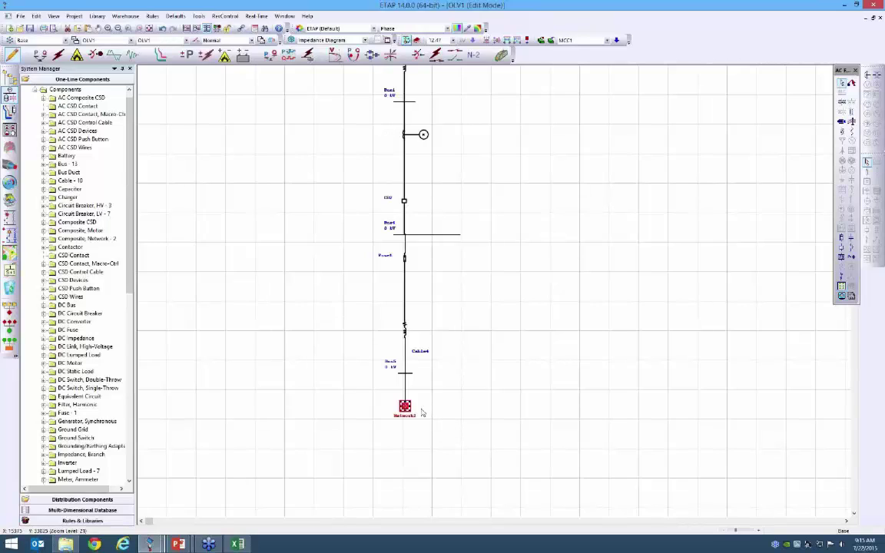
Place a motor right of Network3 and wire it through Network3 to Bus7
{"action": "left_click", "coordinate": [506, 97]}
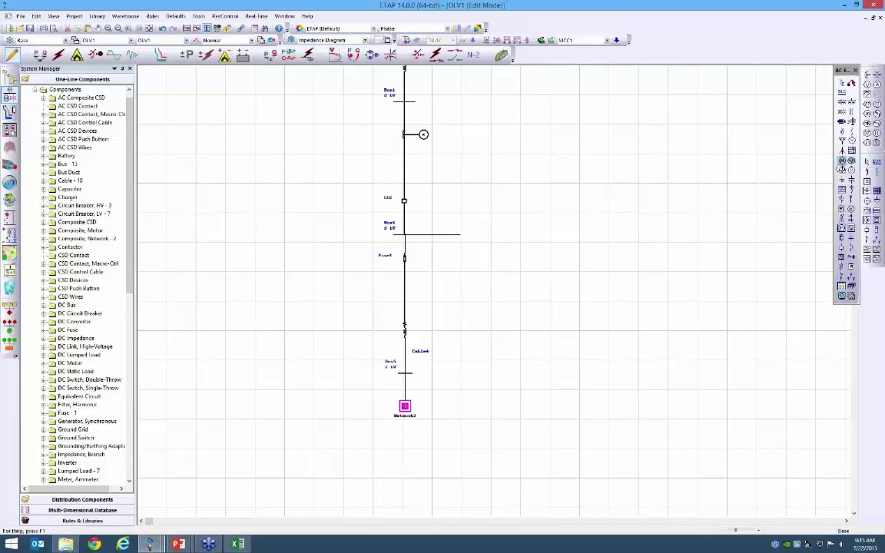
{"action": "left_click", "coordinate": [841, 168]}
{"action": "left_click", "coordinate": [440, 414]}
{"action": "left_click_drag", "start_coordinate": [441, 411], "coordinate": [407, 408]}
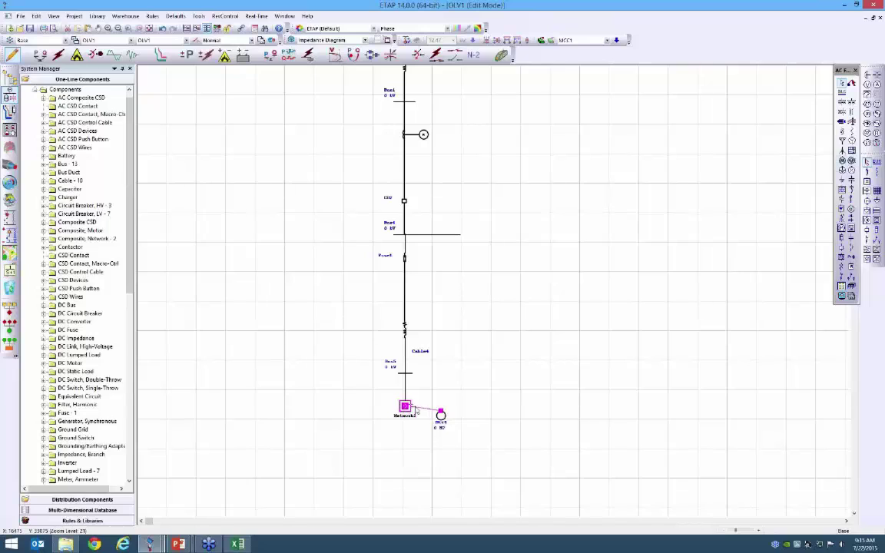
{"action": "left_click_drag", "start_coordinate": [407, 408], "coordinate": [335, 344]}
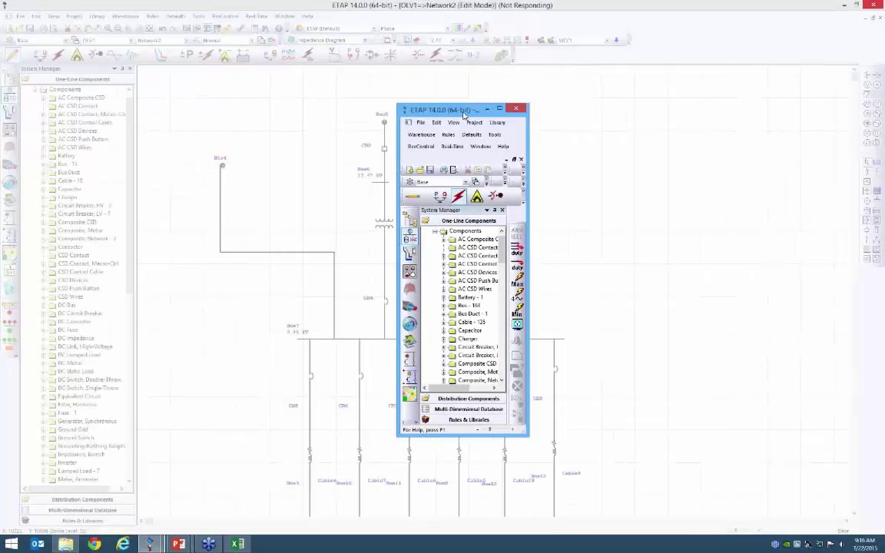
Set Distribution Panel DG's breakers, cables and loads to Future state
{"action": "scroll", "coordinate": [489, 241], "scroll_direction": "up", "scroll_amount": 4}
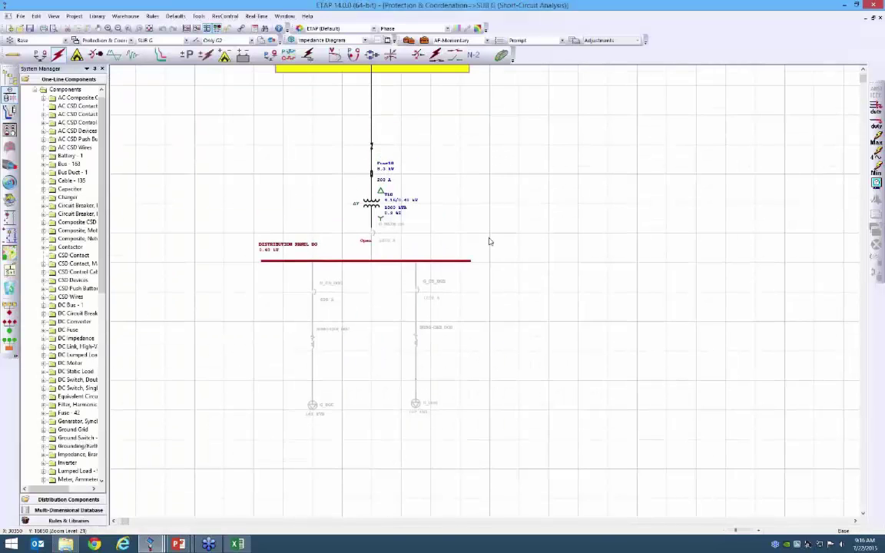
{"action": "scroll", "coordinate": [489, 241], "scroll_direction": "up", "scroll_amount": 1}
{"action": "scroll", "coordinate": [489, 241], "scroll_direction": "down", "scroll_amount": 2}
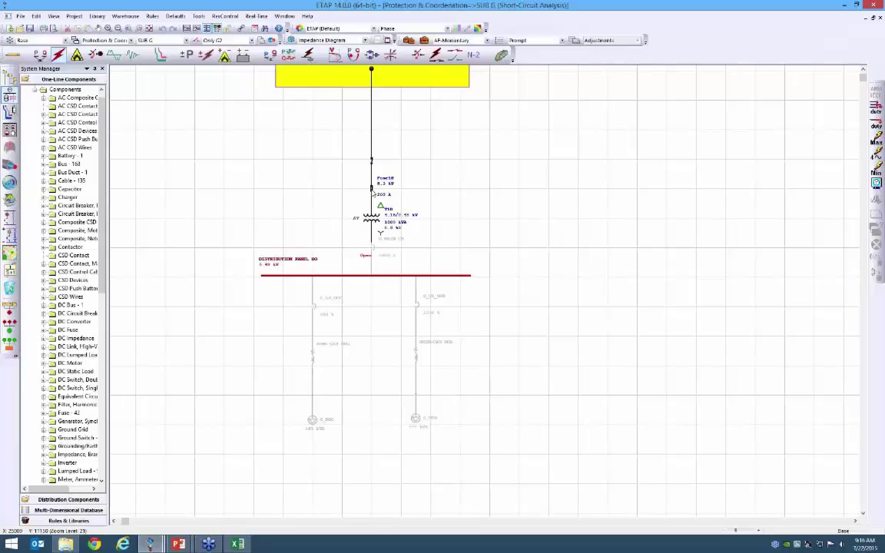
{"action": "left_click_drag", "start_coordinate": [243, 253], "coordinate": [524, 453]}
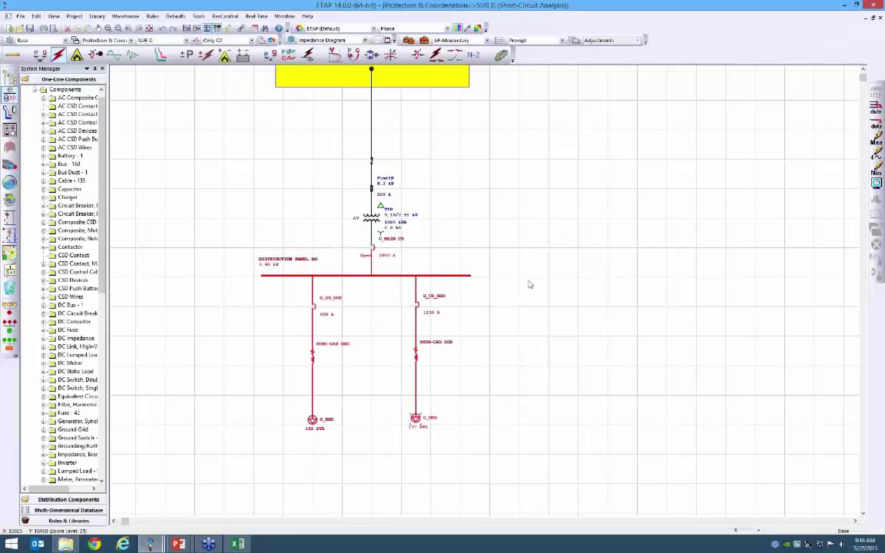
{"action": "right_click", "coordinate": [465, 304]}
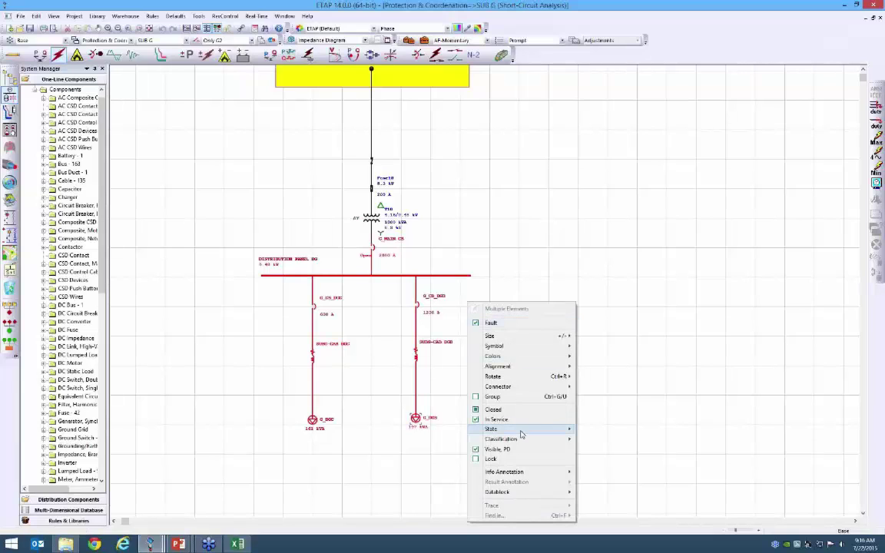
{"action": "mouse_move", "coordinate": [538, 429]}
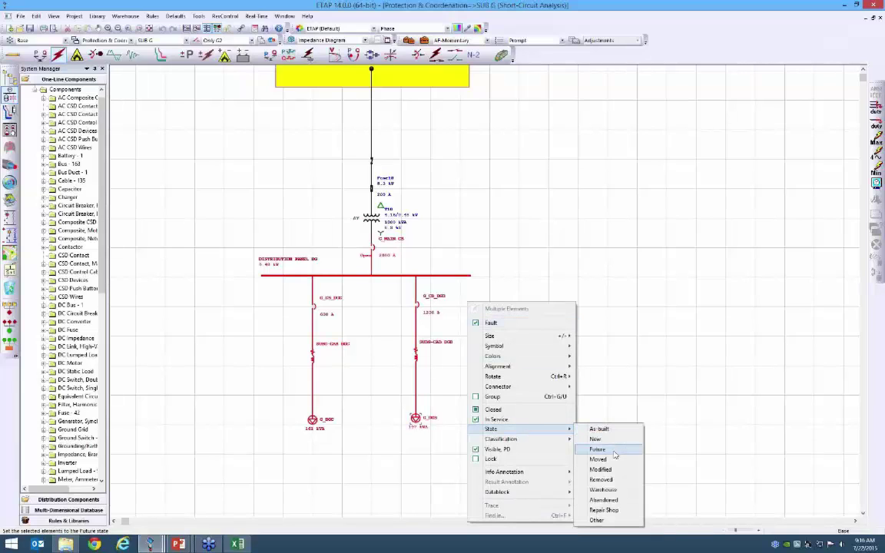
{"action": "left_click", "coordinate": [614, 451]}
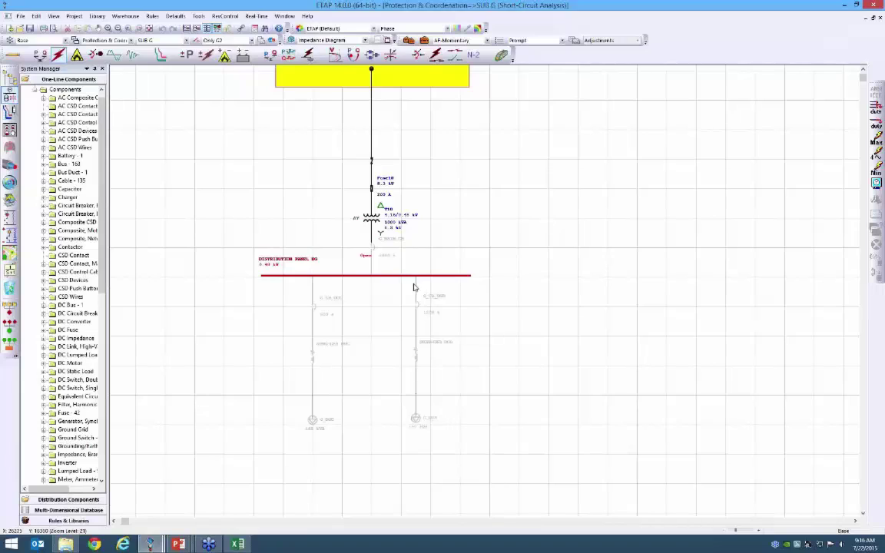
Give the Future state a transparency of 100 in the Theme Editor
{"action": "double_click", "coordinate": [503, 191]}
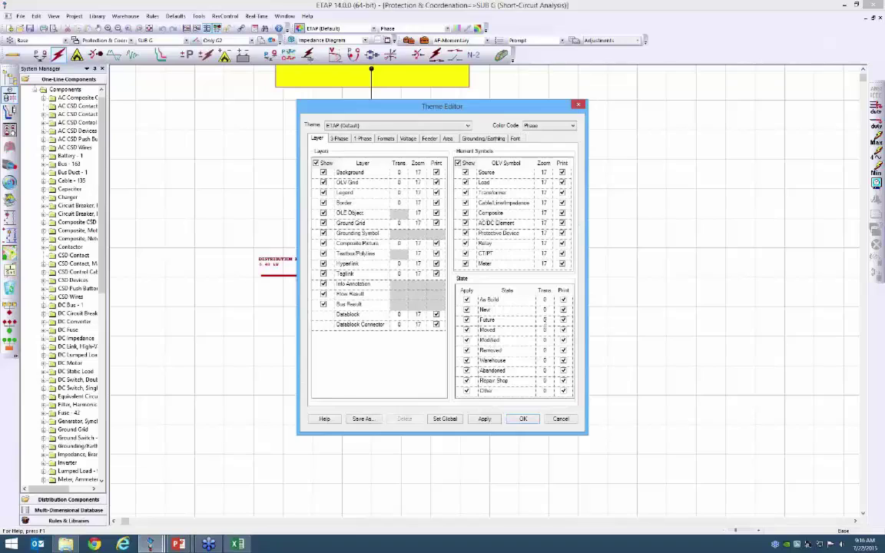
{"action": "left_click", "coordinate": [543, 320]}
{"action": "type", "text": "100"}
{"action": "key", "text": "Escape"}
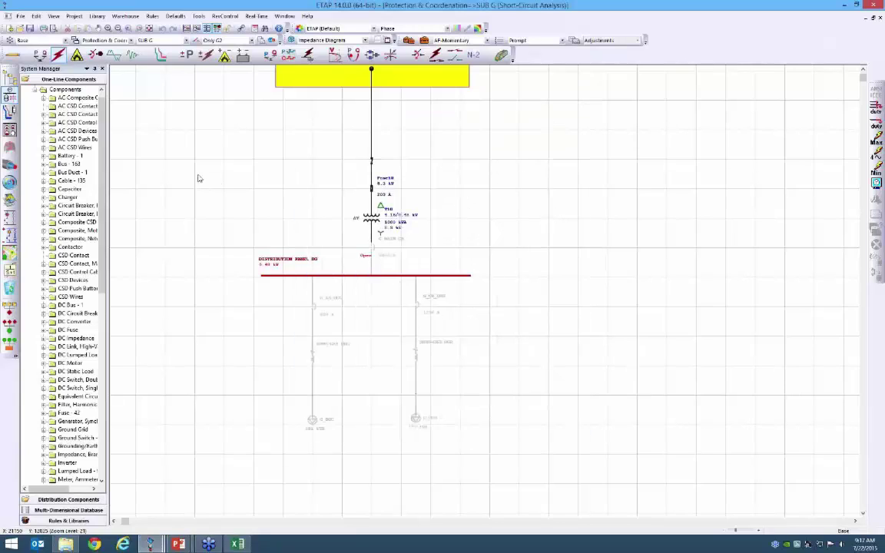
{"action": "left_click", "coordinate": [67, 40]}
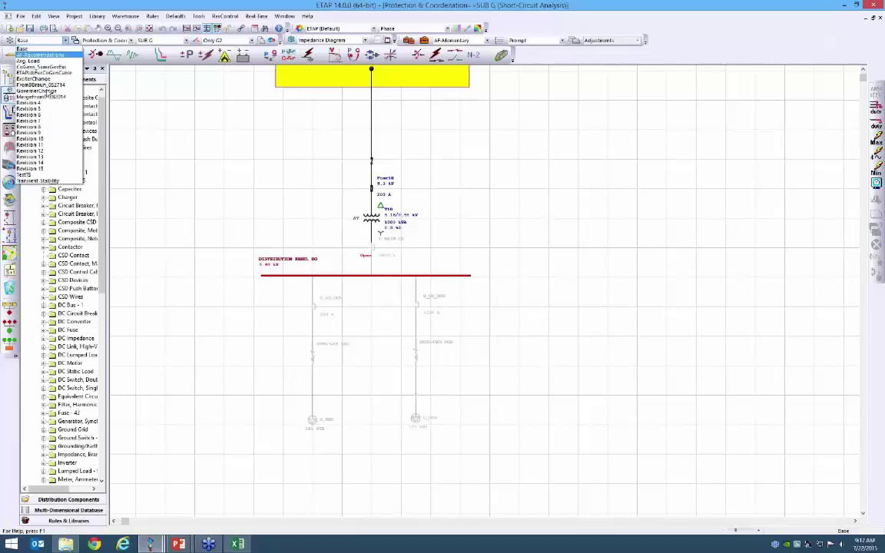
{"action": "left_click", "coordinate": [181, 119]}
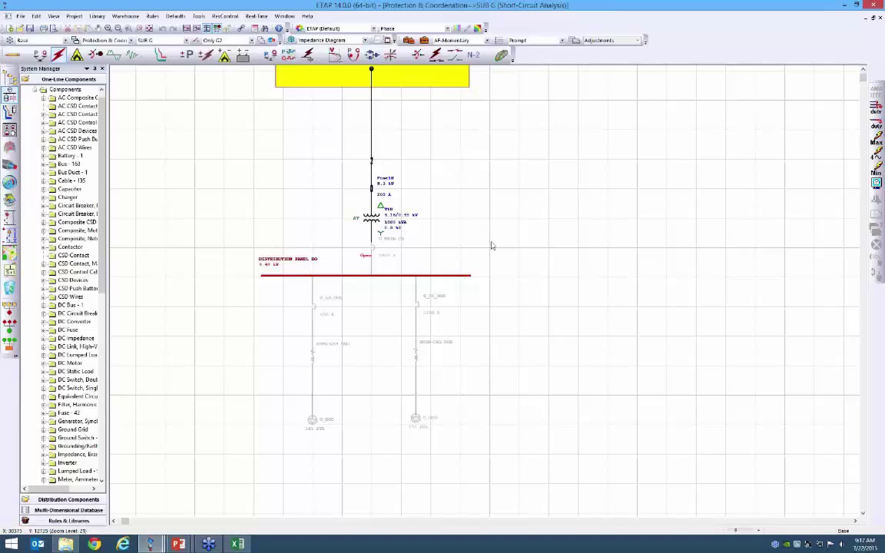
{"action": "right_click", "coordinate": [465, 275]}
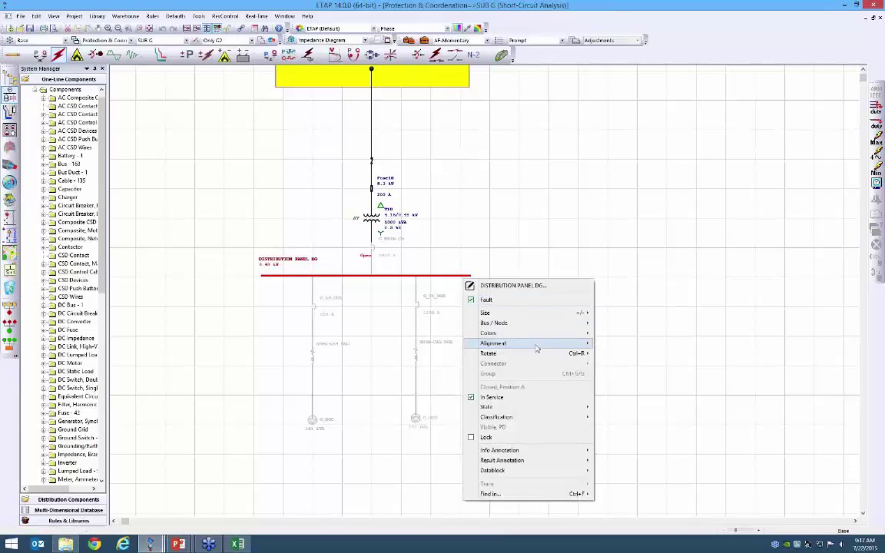
{"action": "mouse_move", "coordinate": [553, 343]}
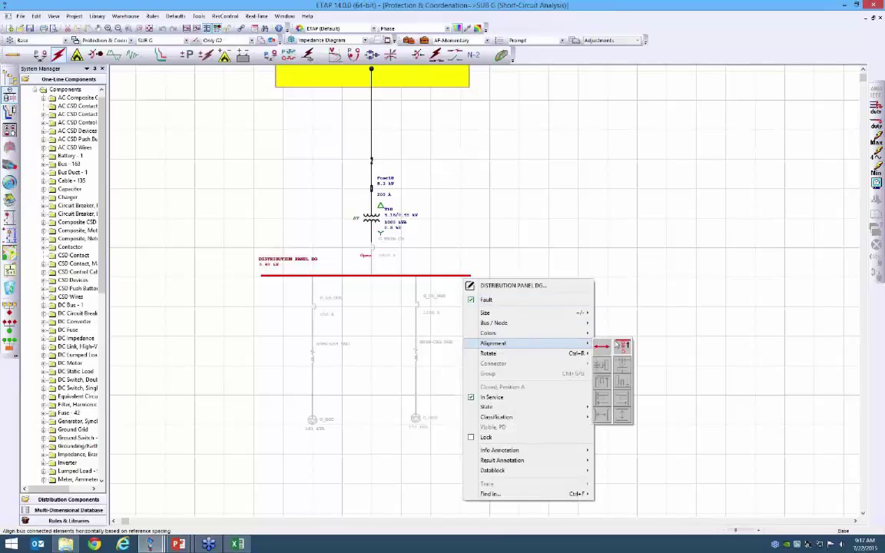
{"action": "left_click", "coordinate": [614, 347]}
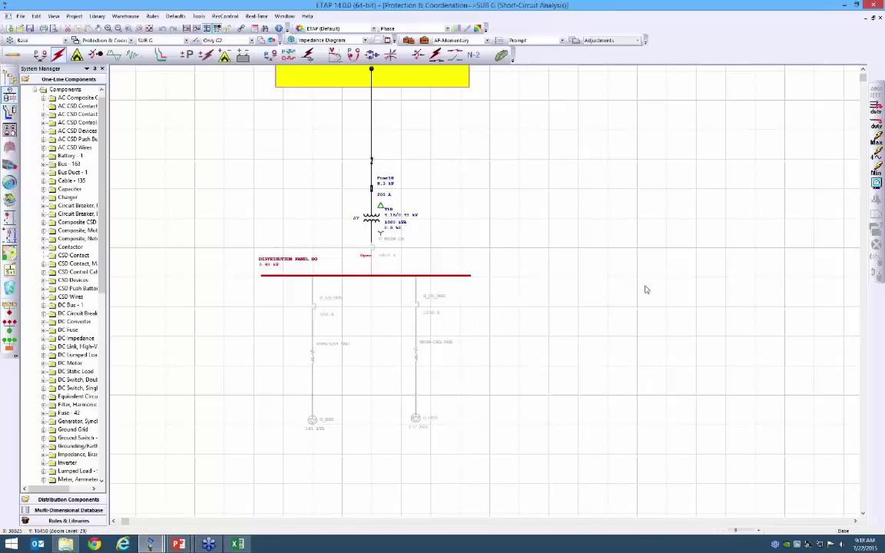